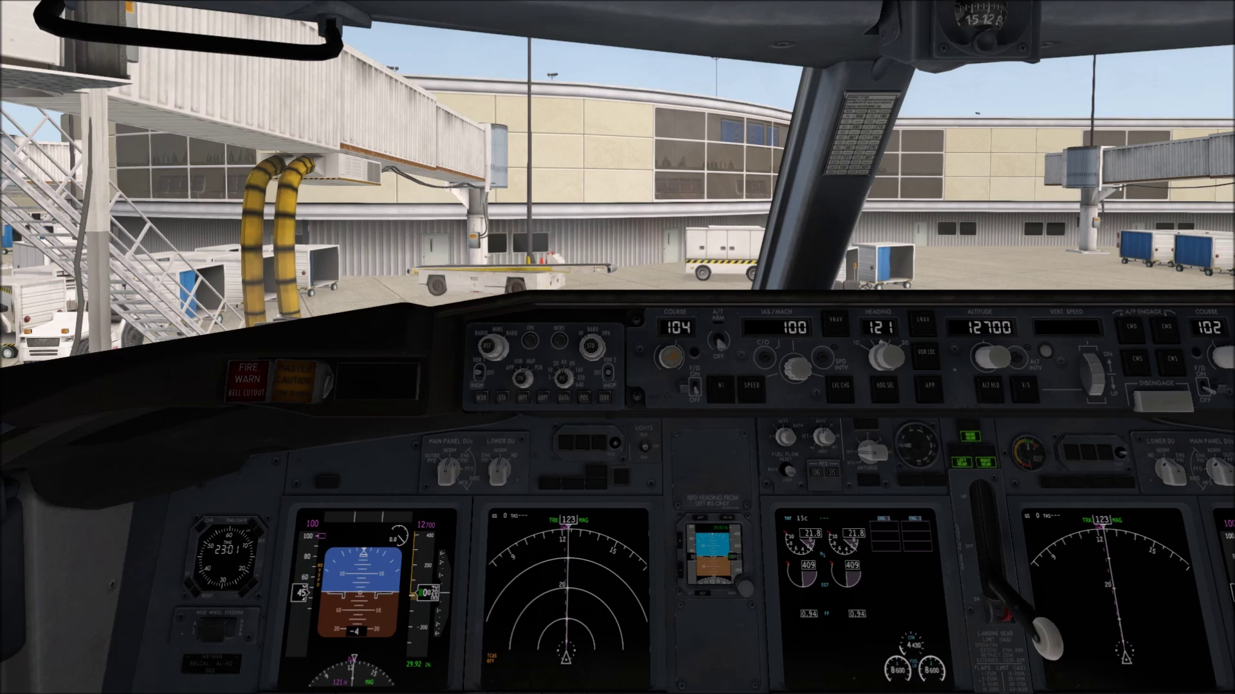
# Step: Turn up the captain's background and main panel lighting, plus the overhead panel and circuit breaker lighting
pyautogui.press('KP_2')
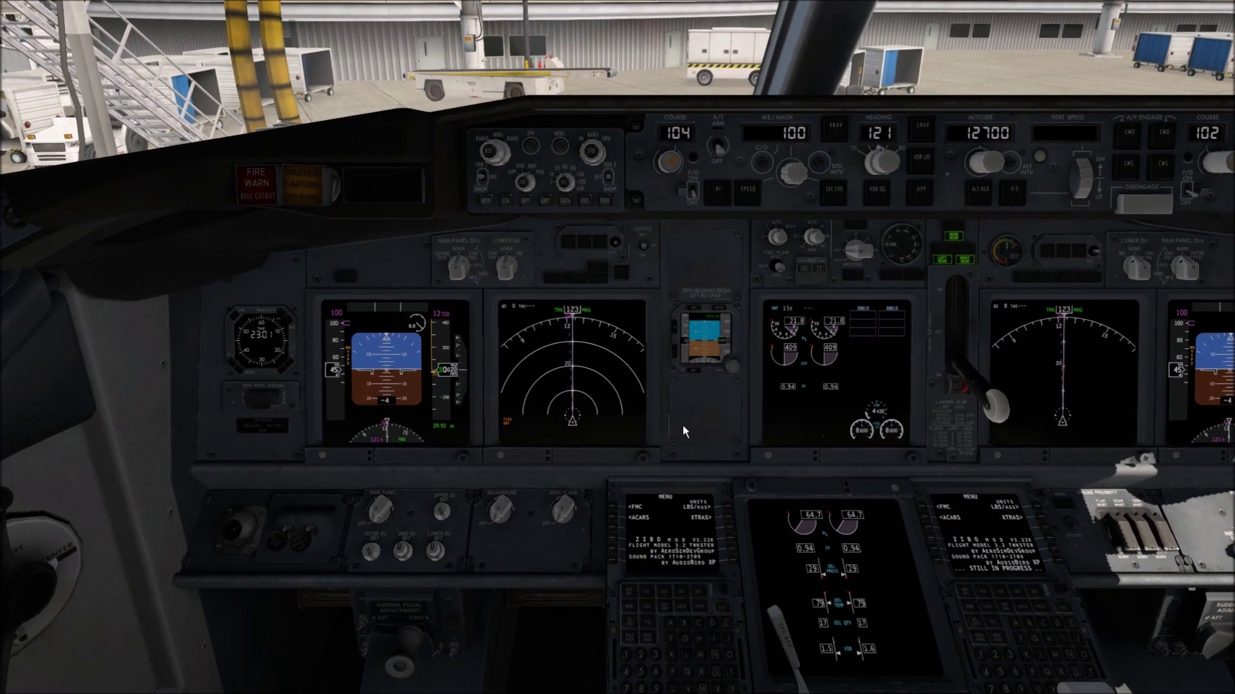
pyautogui.scroll(4, 563, 513)
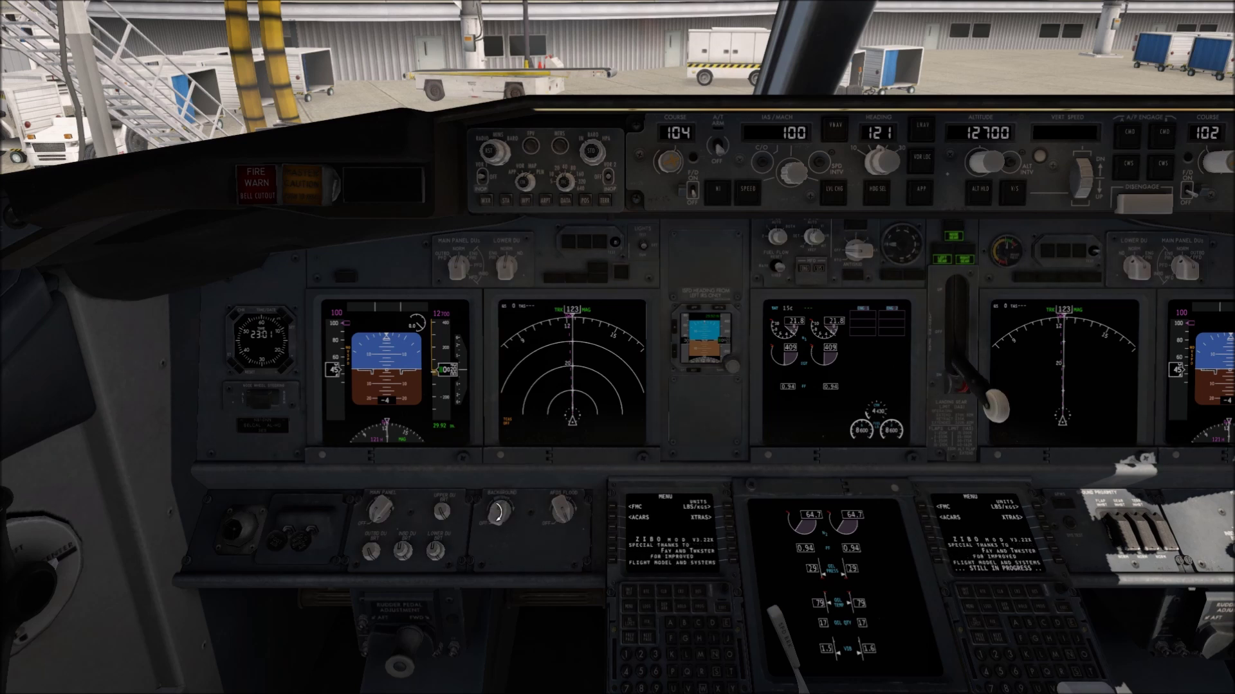
pyautogui.scroll(5, 379, 513)
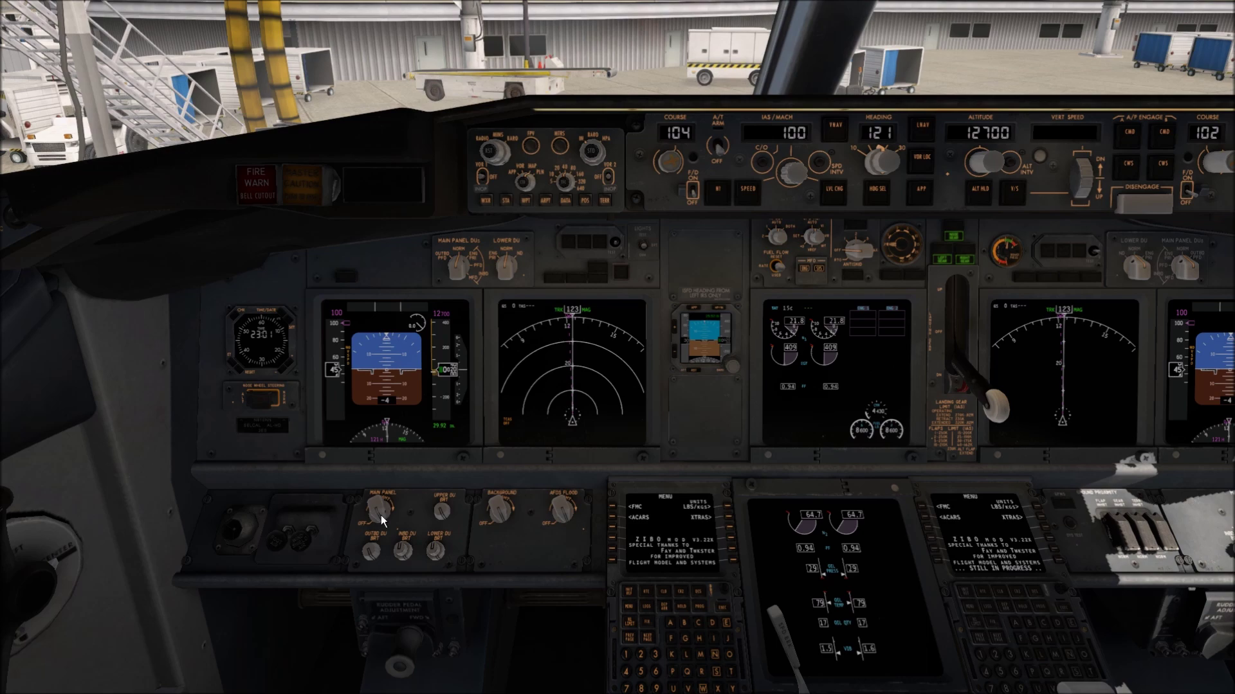
pyautogui.press('ctrl+KP_8')
pyautogui.scroll(5, 645, 189)
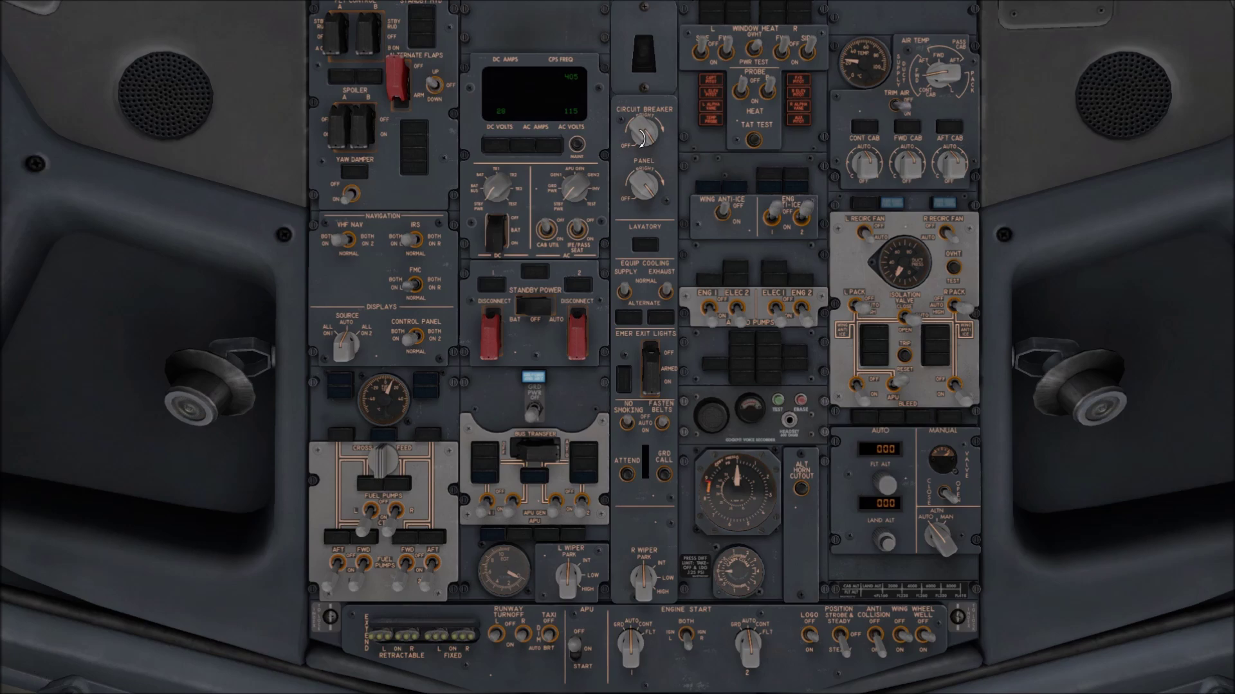
pyautogui.press('ctrl+KP_5')
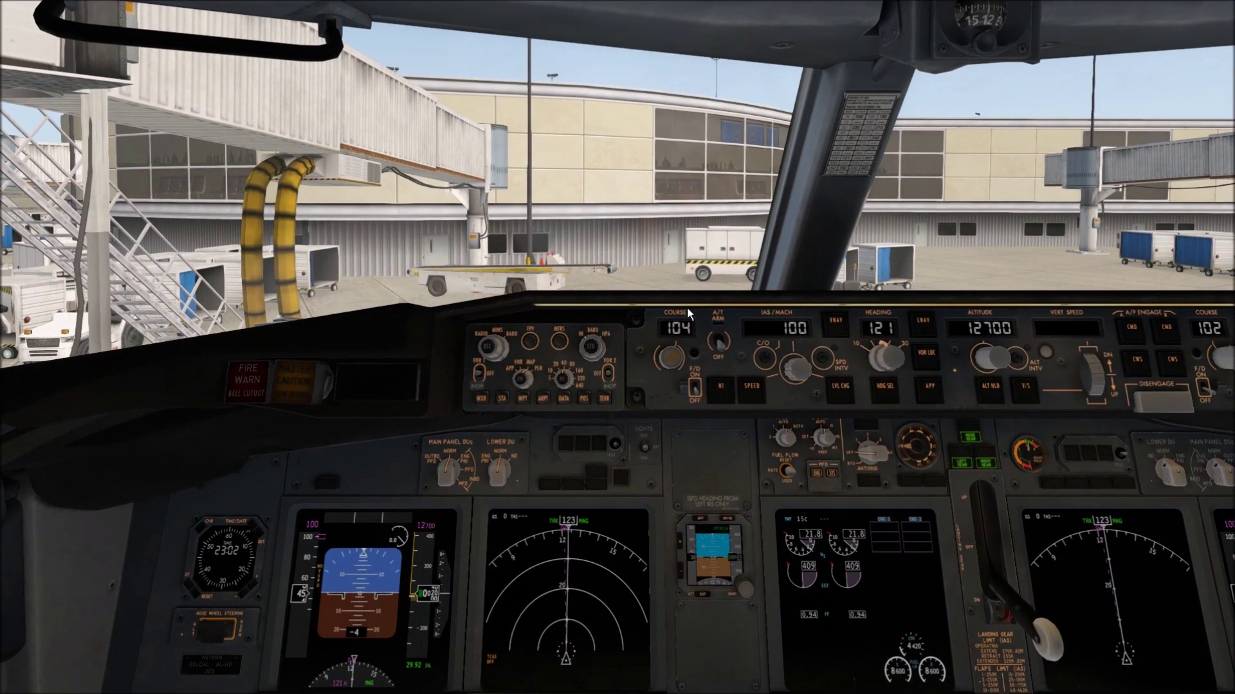
# Step: Open the FMC position initialization page and set the reference airport to KSAN
pyautogui.press('KP_2')
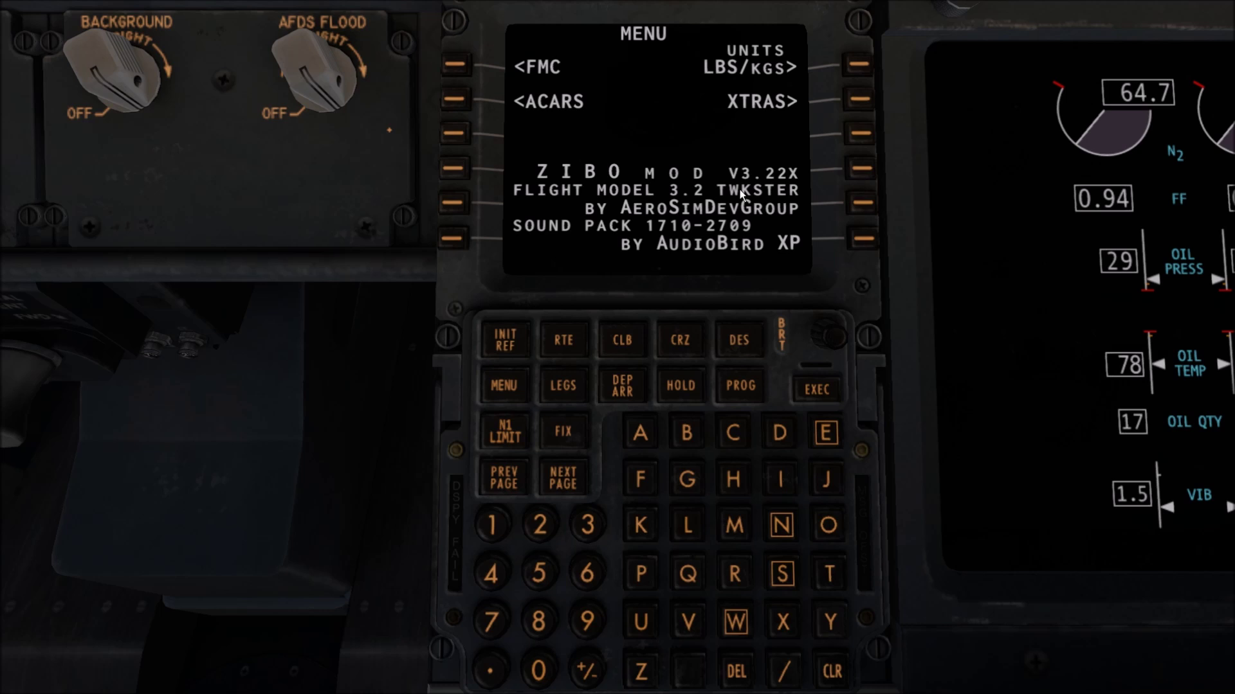
pyautogui.click(453, 64)
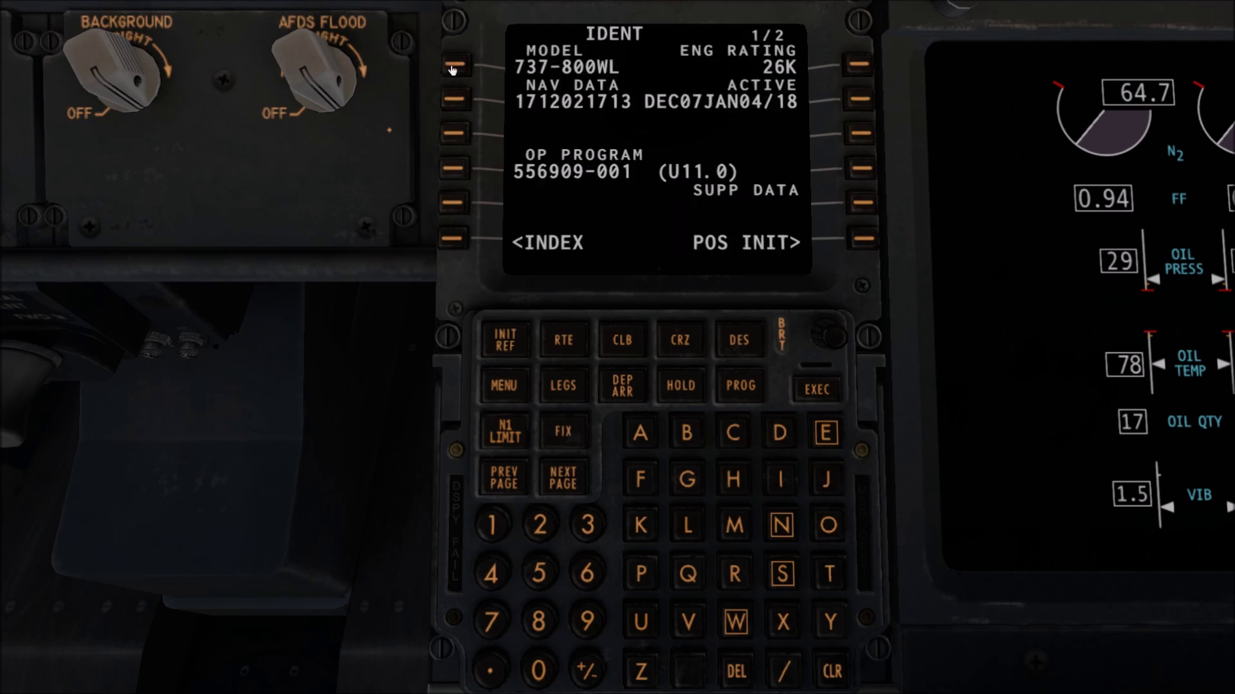
pyautogui.click(864, 239)
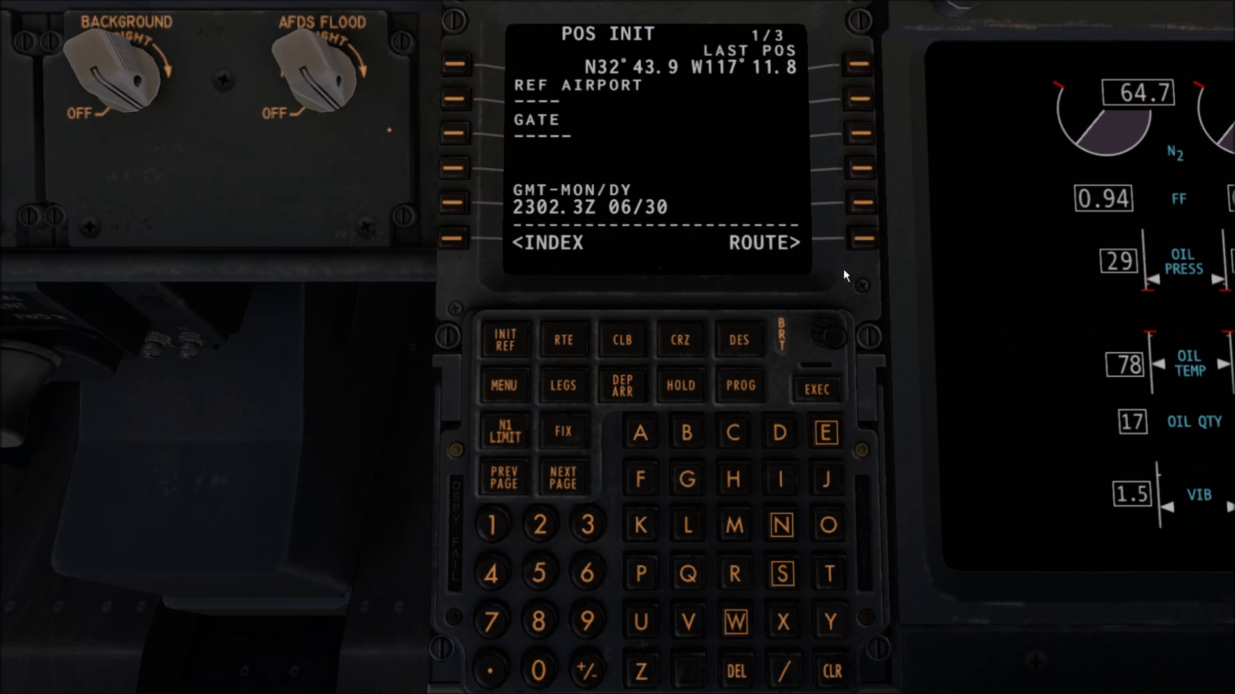
pyautogui.click(645, 530)
pyautogui.click(785, 576)
pyautogui.click(637, 440)
pyautogui.click(780, 526)
pyautogui.click(467, 96)
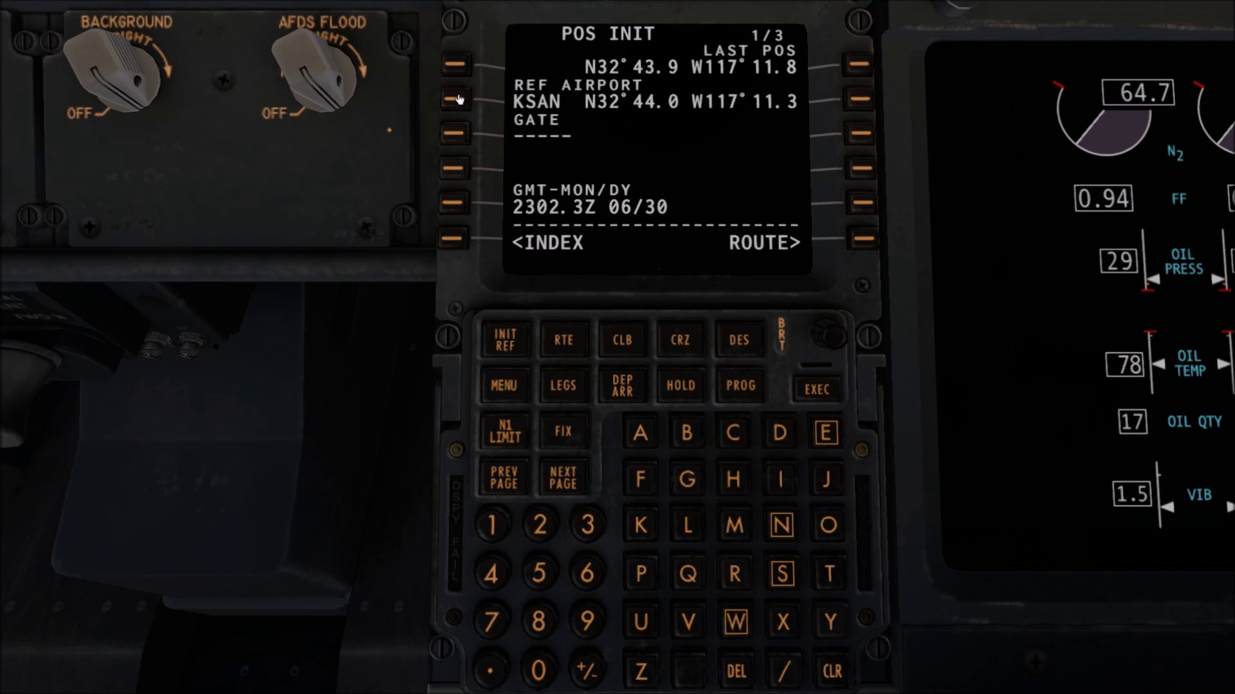
# Step: On the FMC route page, set the departure runway to 27 and the destination to KLAX
pyautogui.click(868, 240)
pyautogui.click(542, 526)
pyautogui.click(507, 625)
pyautogui.click(460, 135)
pyautogui.click(640, 524)
pyautogui.click(686, 529)
pyautogui.click(643, 444)
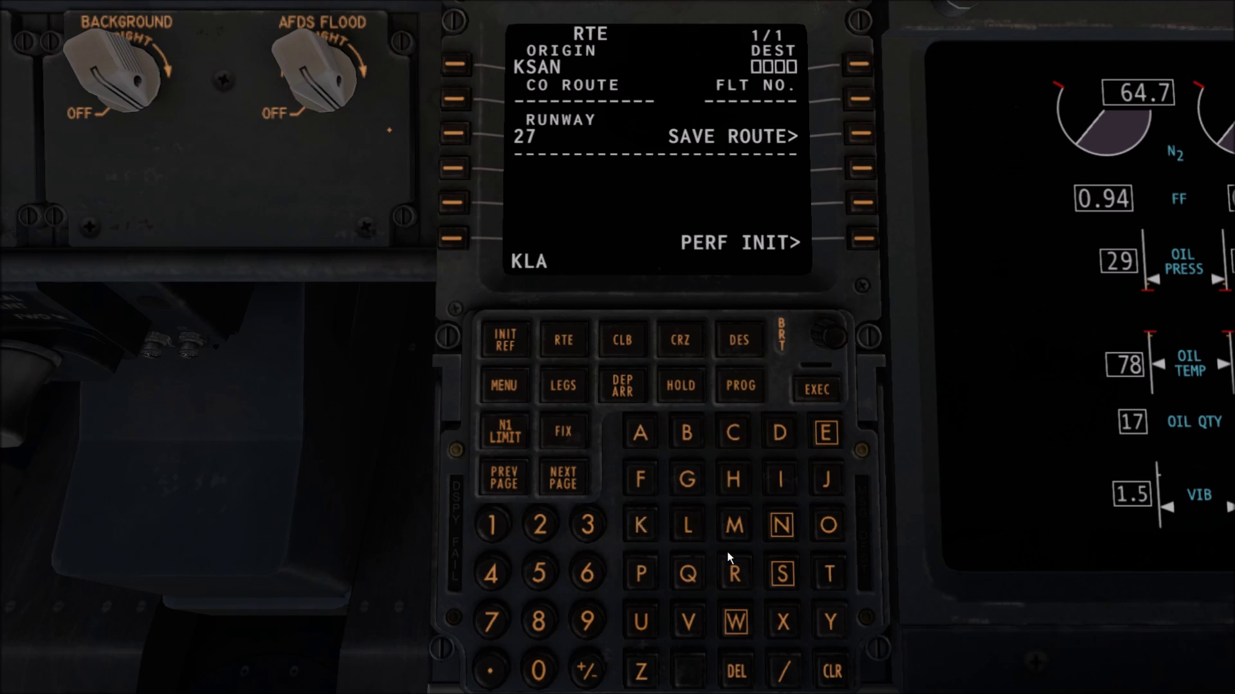
pyautogui.click(784, 625)
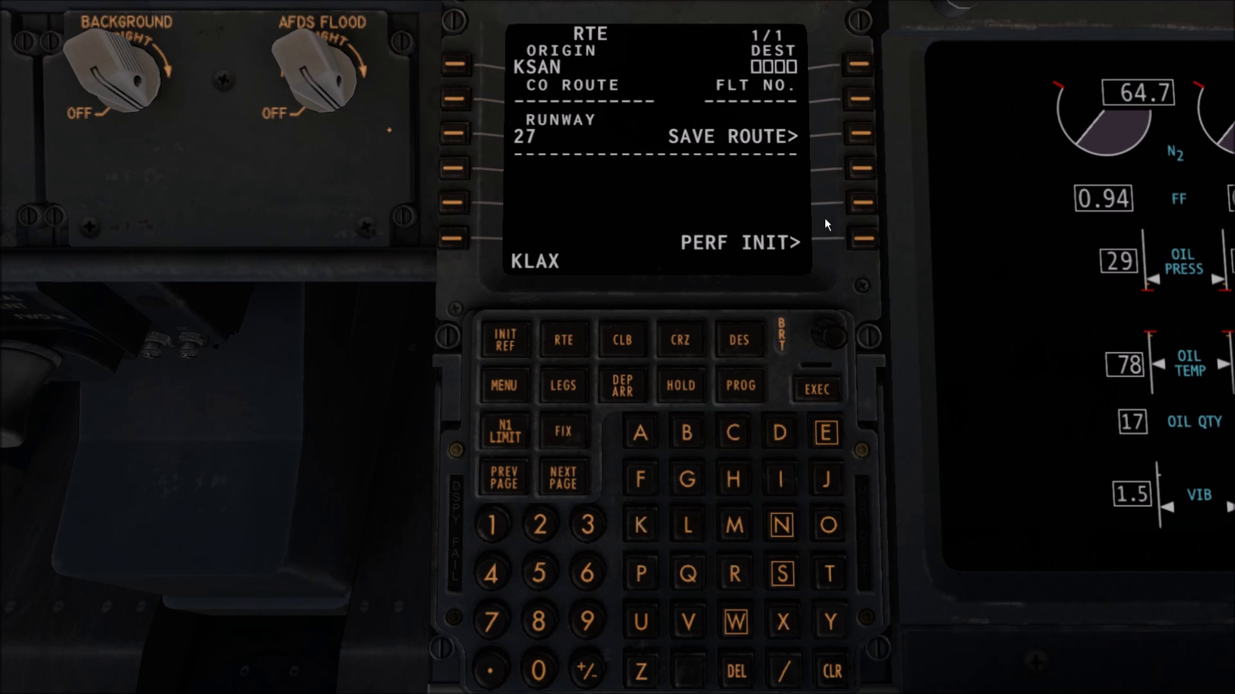
pyautogui.click(855, 67)
# Step: Enter 175 as the flight number on the route page
pyautogui.click(500, 533)
pyautogui.click(499, 629)
pyautogui.click(538, 572)
pyautogui.click(860, 100)
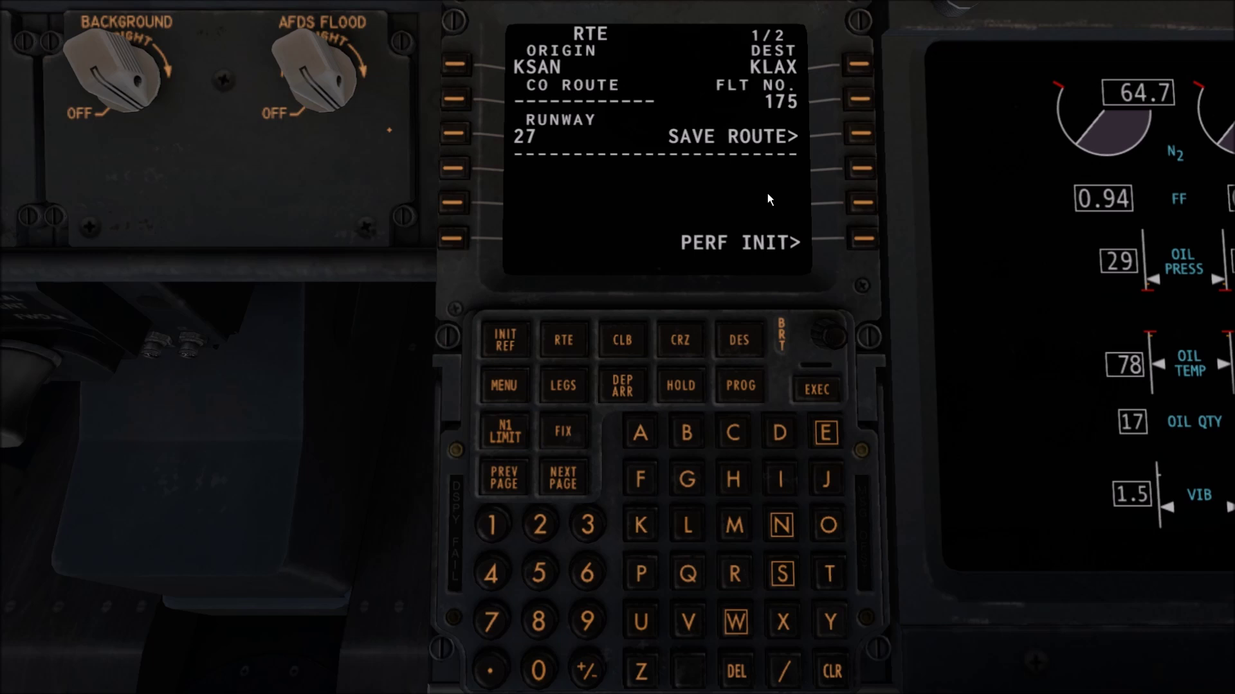
# Step: On the performance initialization page, set cost index 50 and reserves 1.0, and fill in the 103.7 zero fuel weight
pyautogui.click(860, 241)
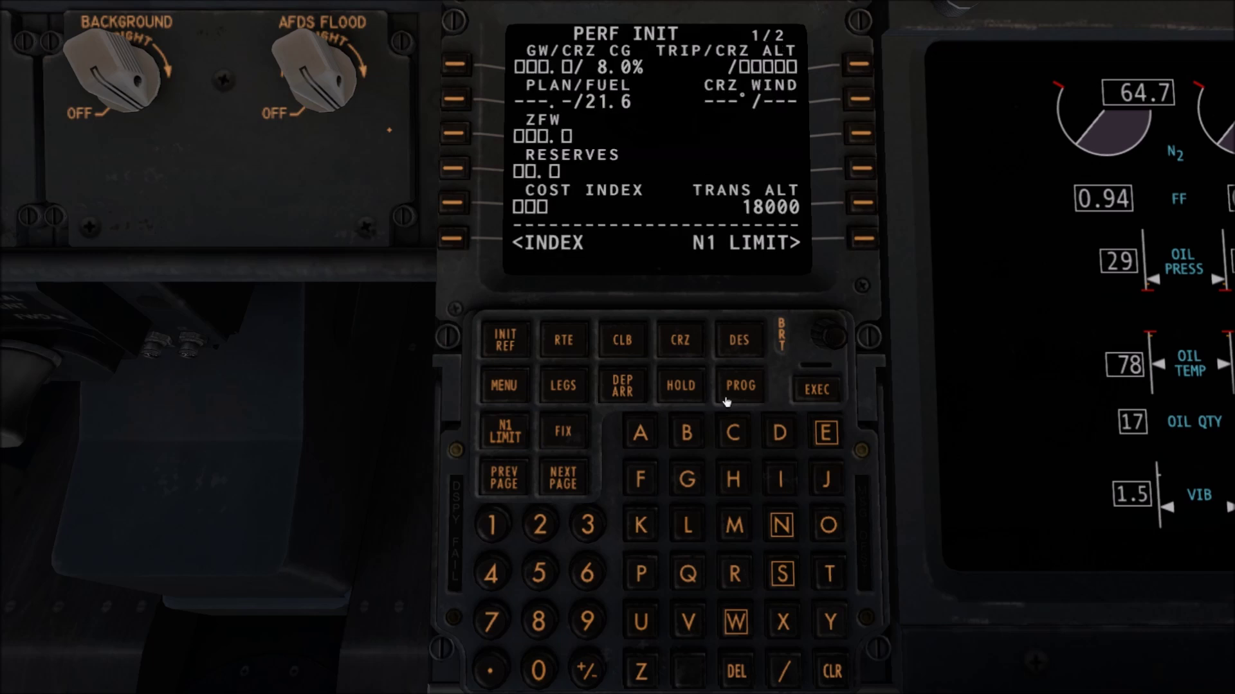
pyautogui.click(539, 572)
pyautogui.click(538, 681)
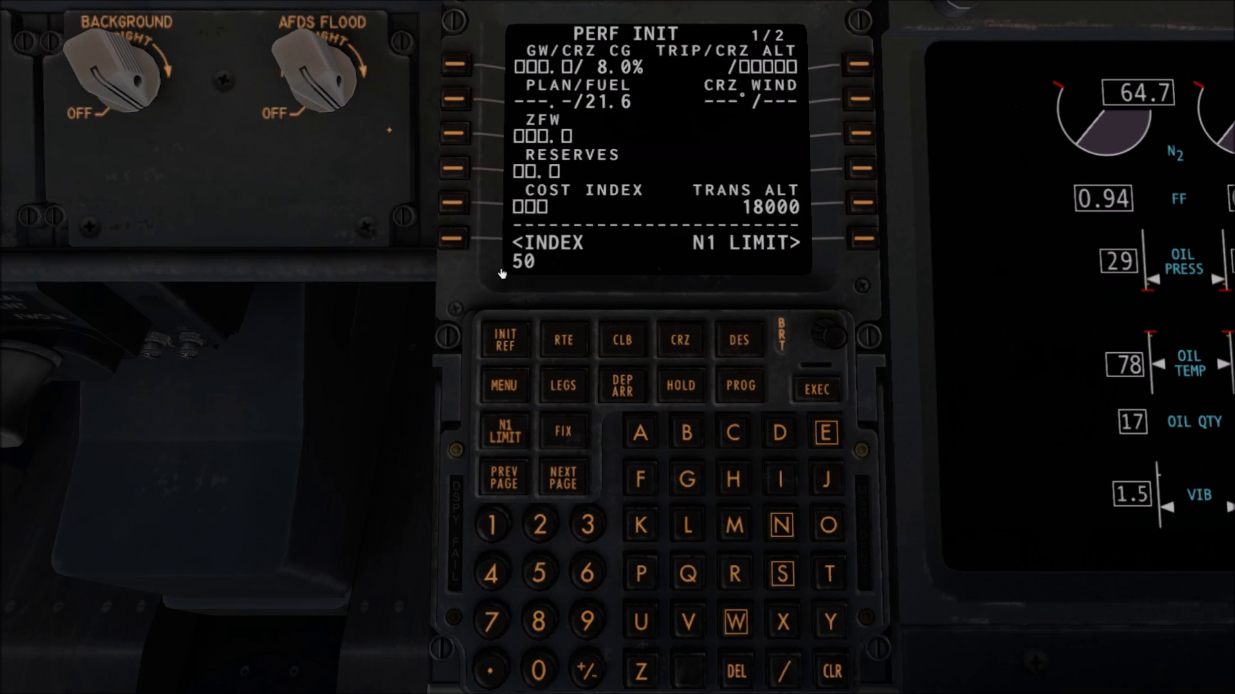
pyautogui.click(449, 204)
pyautogui.click(493, 526)
pyautogui.click(456, 171)
pyautogui.click(458, 135)
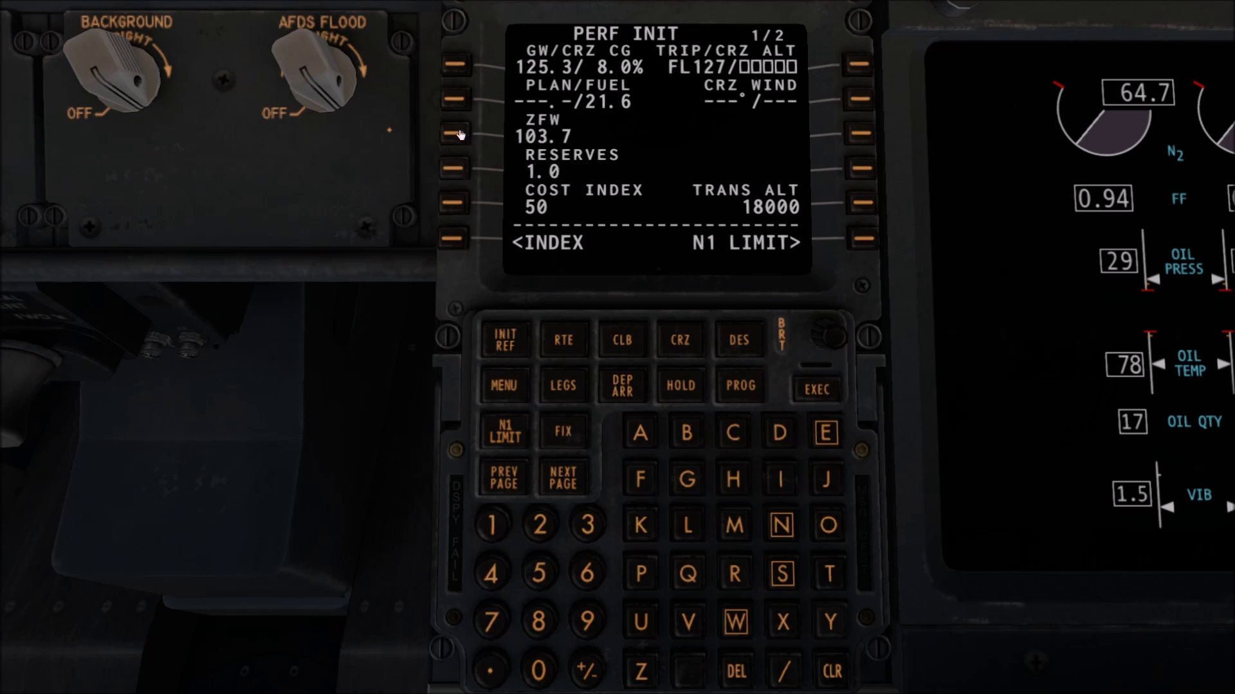
# Step: Set the cruise altitude to 12700 and execute the performance data
pyautogui.click(500, 529)
pyautogui.click(537, 528)
pyautogui.click(495, 625)
pyautogui.click(861, 63)
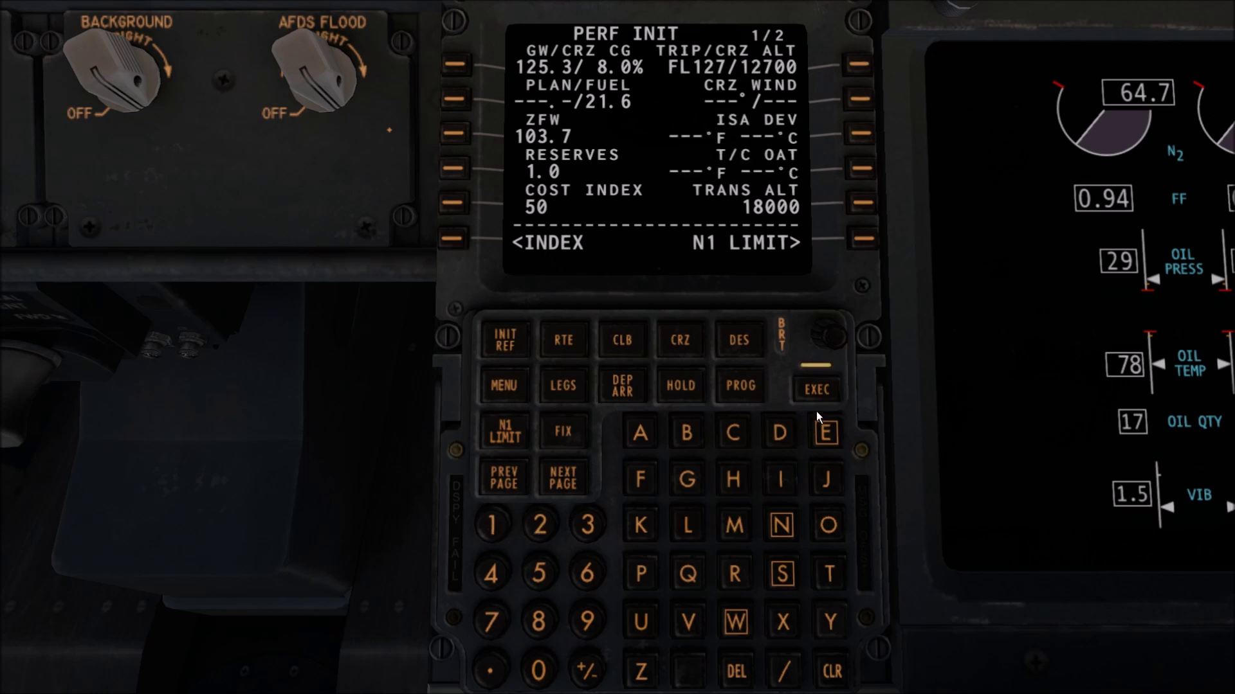
pyautogui.click(822, 388)
# Step: On the N1 limit page, enter an outside air temperature of 15 °C and select TO-2 takeoff with CLB-1 climb thrust
pyautogui.click(864, 241)
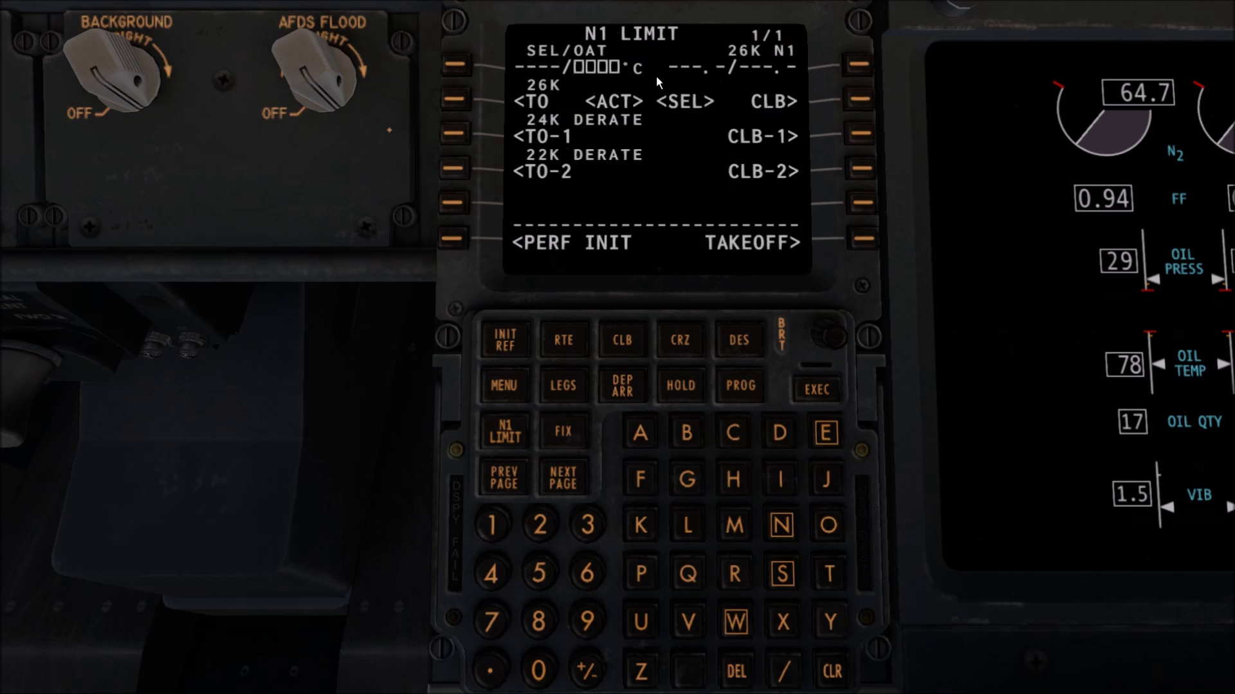
pyautogui.moveTo(936, 546); pyautogui.dragTo(876, 203)
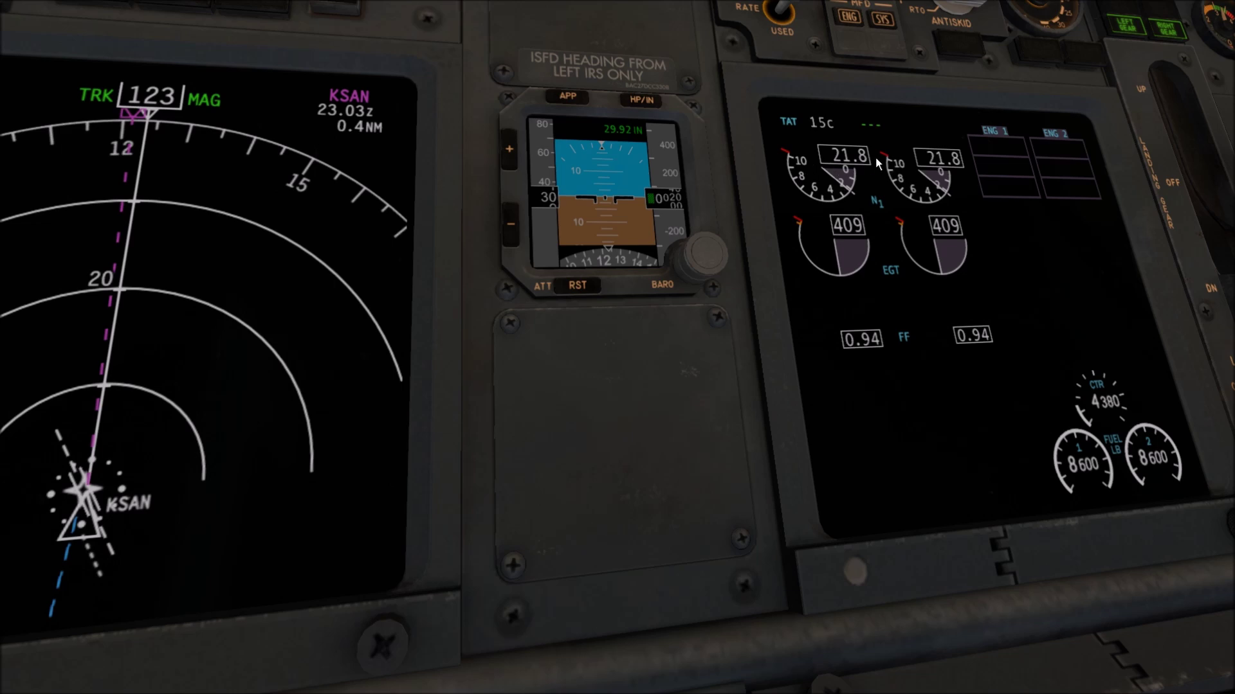
pyautogui.moveTo(815, 137); pyautogui.dragTo(790, 683)
pyautogui.click(789, 681)
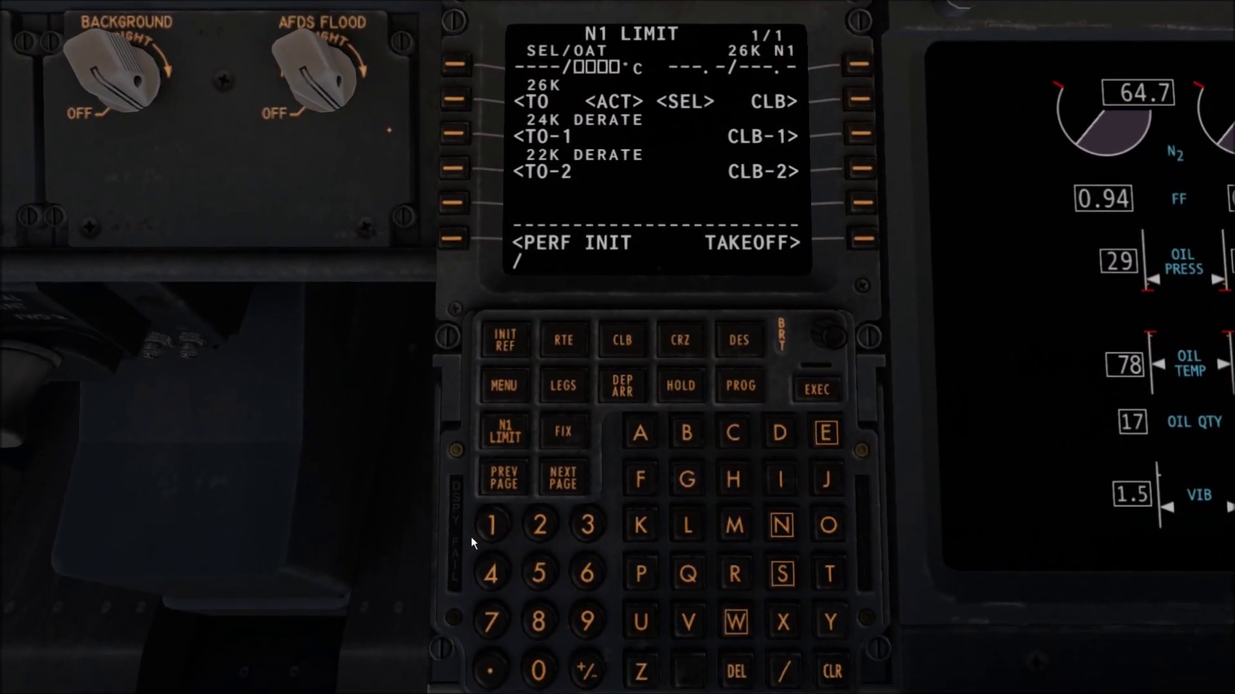
pyautogui.click(492, 524)
pyautogui.click(541, 575)
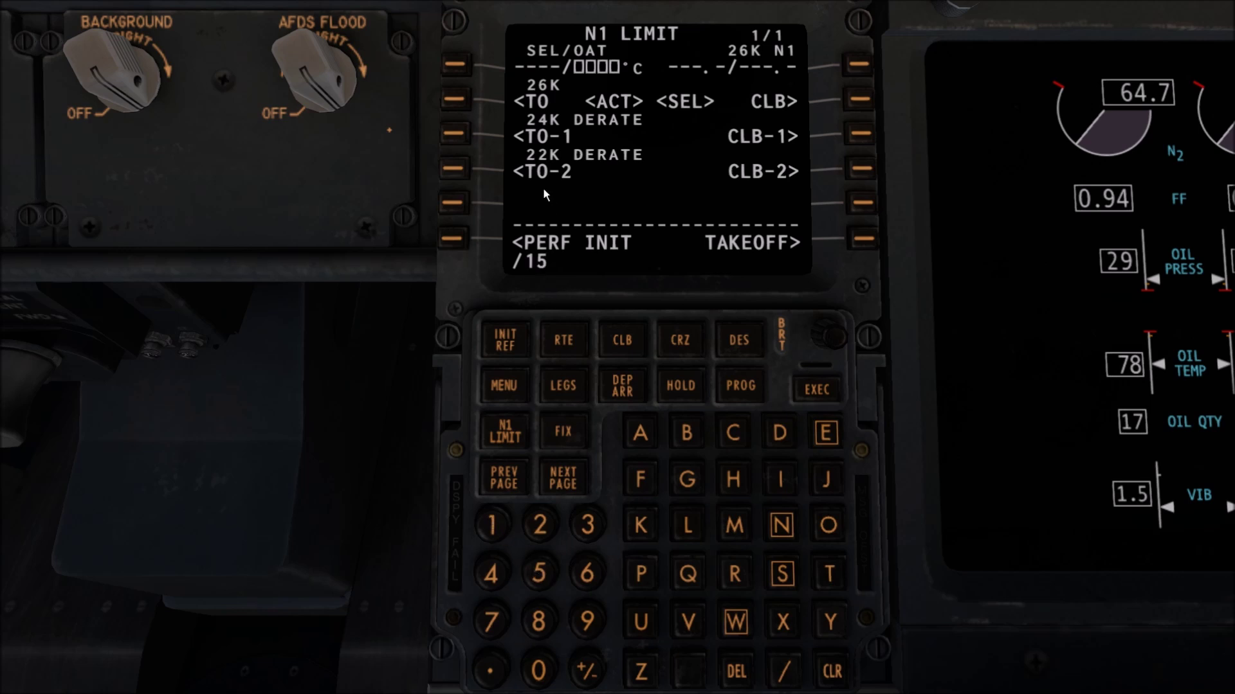
pyautogui.click(454, 64)
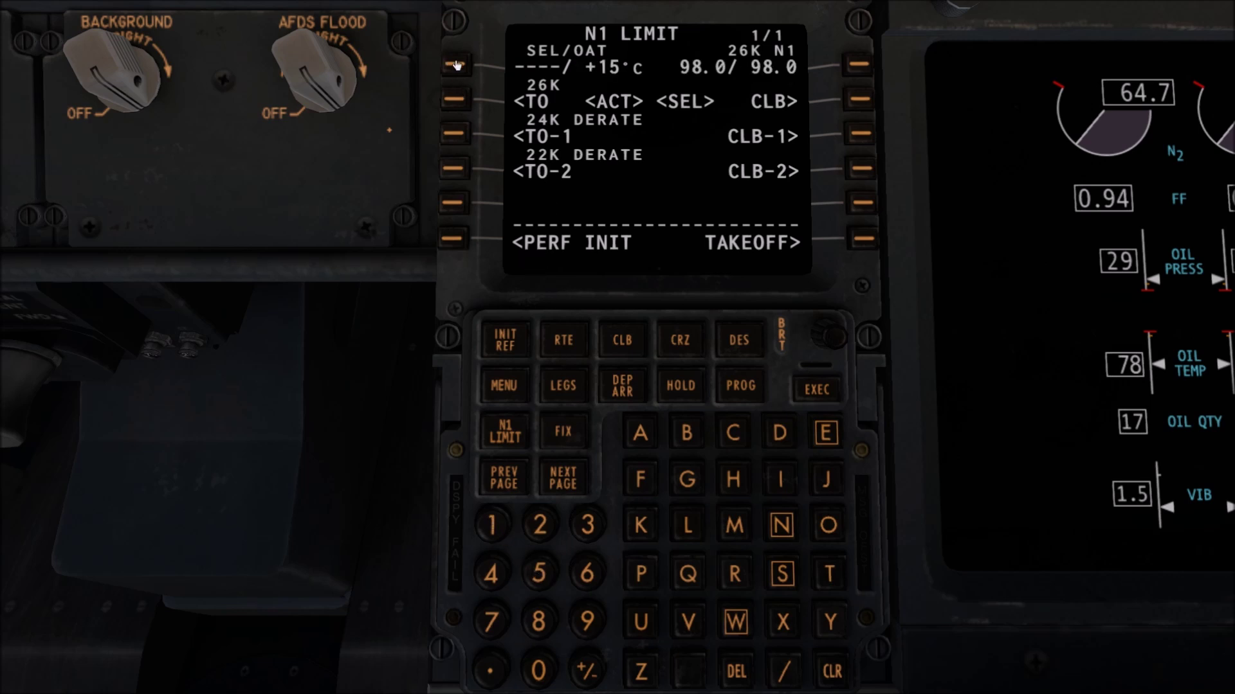
pyautogui.click(469, 171)
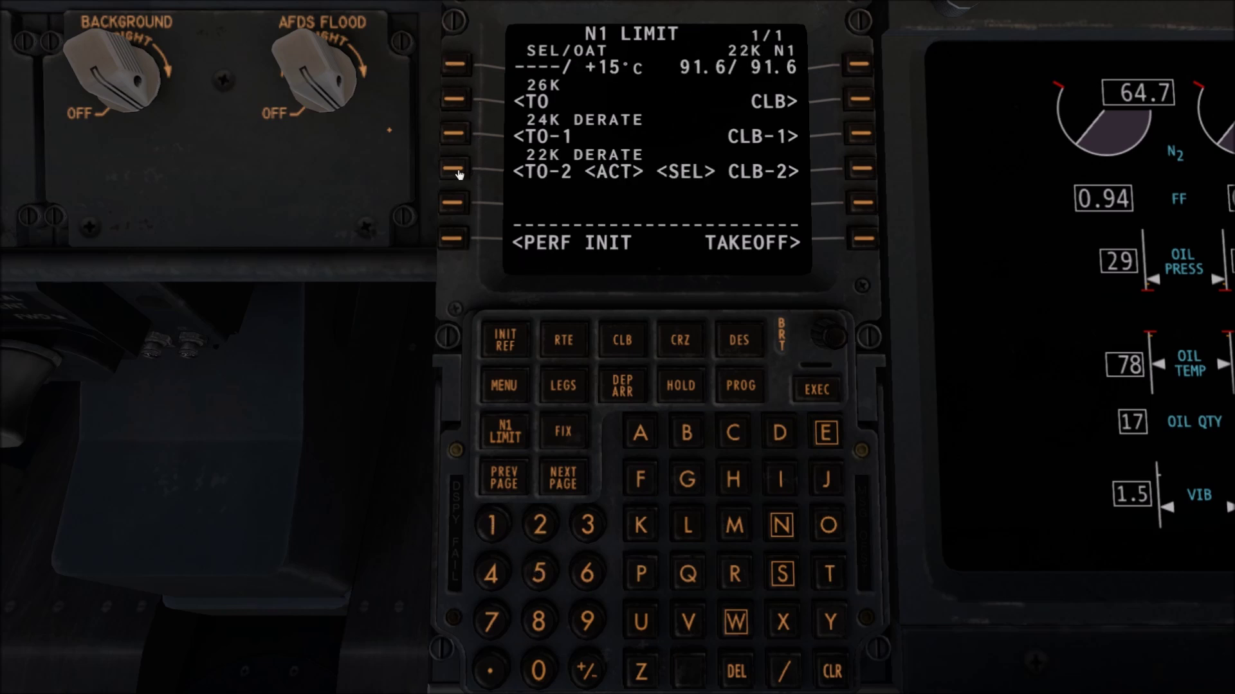
pyautogui.click(859, 139)
# Step: On the takeoff reference page, set flaps to 5 degrees and fill in the 22.8% center of gravity
pyautogui.click(868, 242)
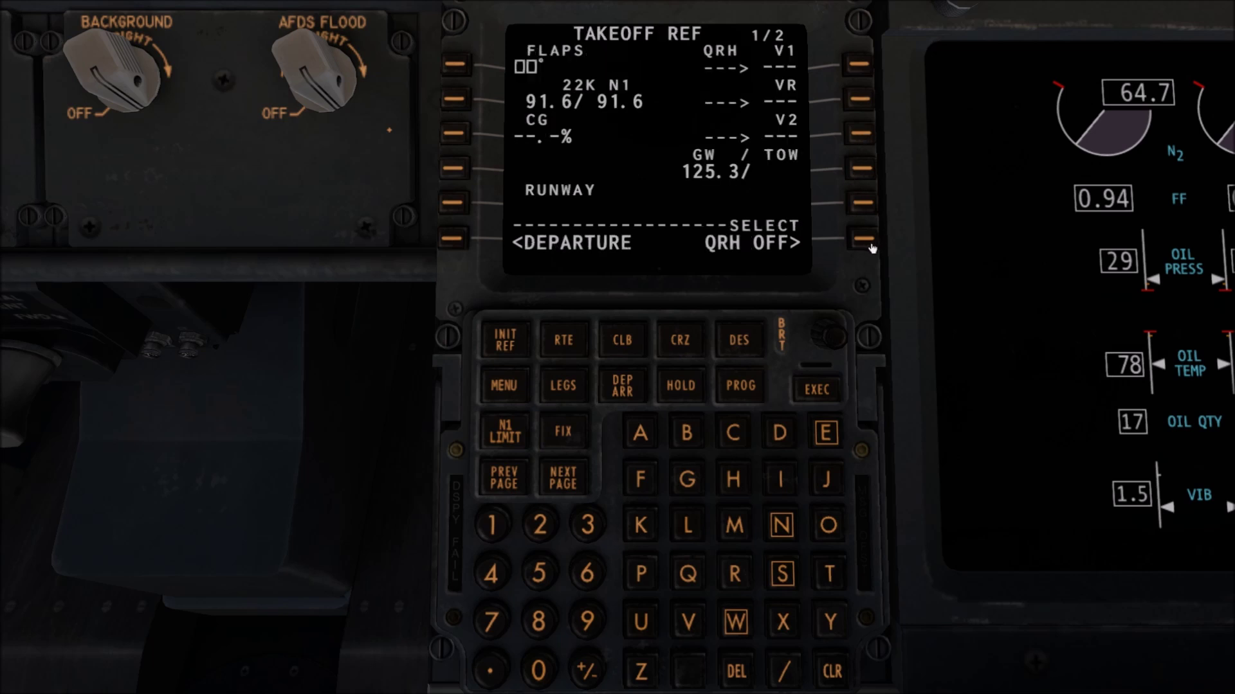
pyautogui.click(538, 574)
pyautogui.click(454, 65)
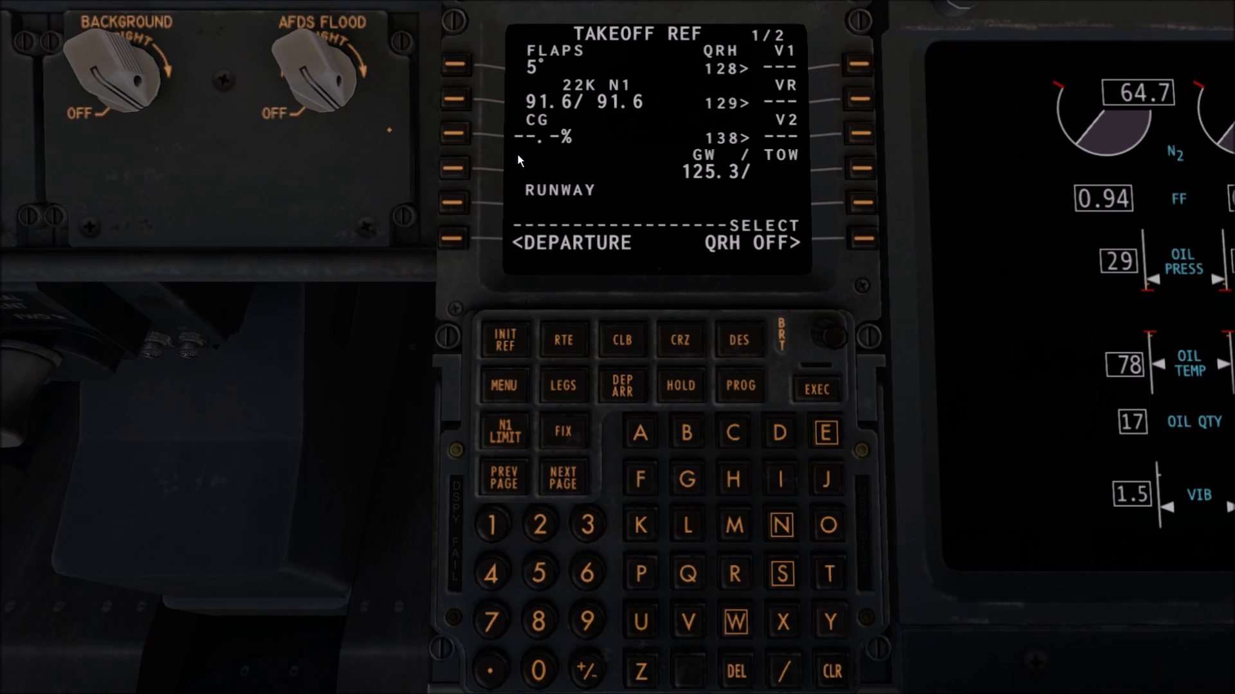
pyautogui.click(455, 135)
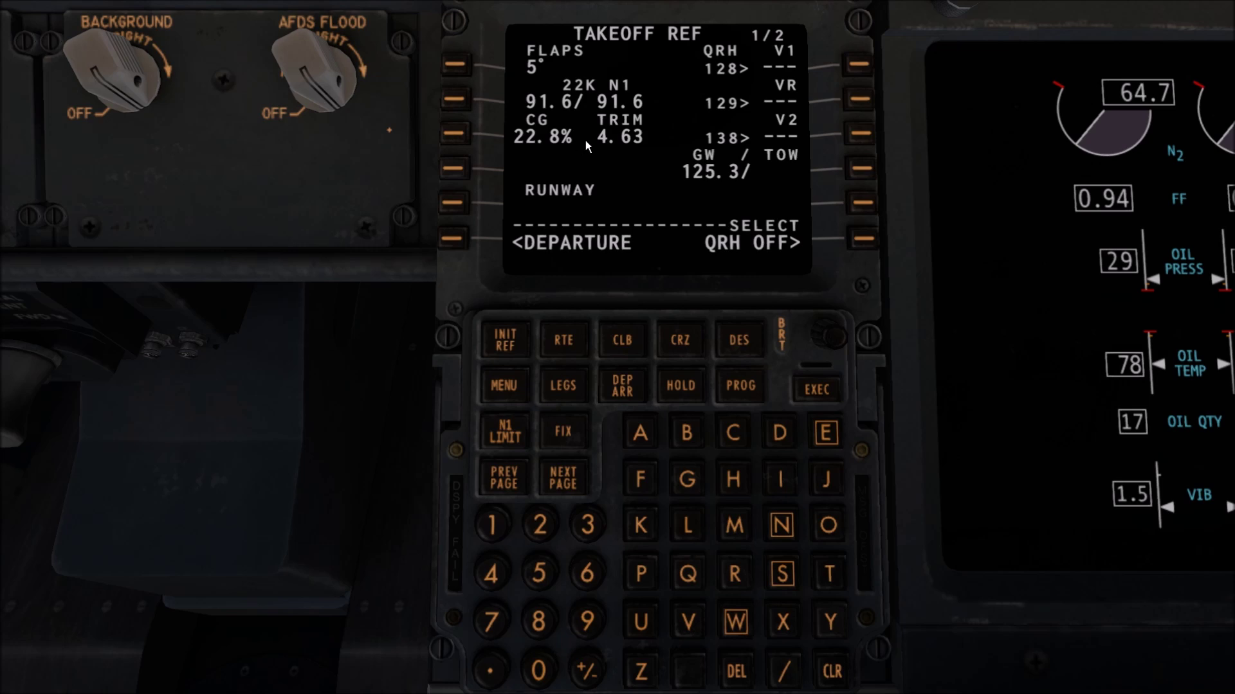
# Step: Adjust the stabilizer trim on the pedestal to the FMC takeoff value of 4.63 units
pyautogui.press('KP_5')
pyautogui.press('KP_2')
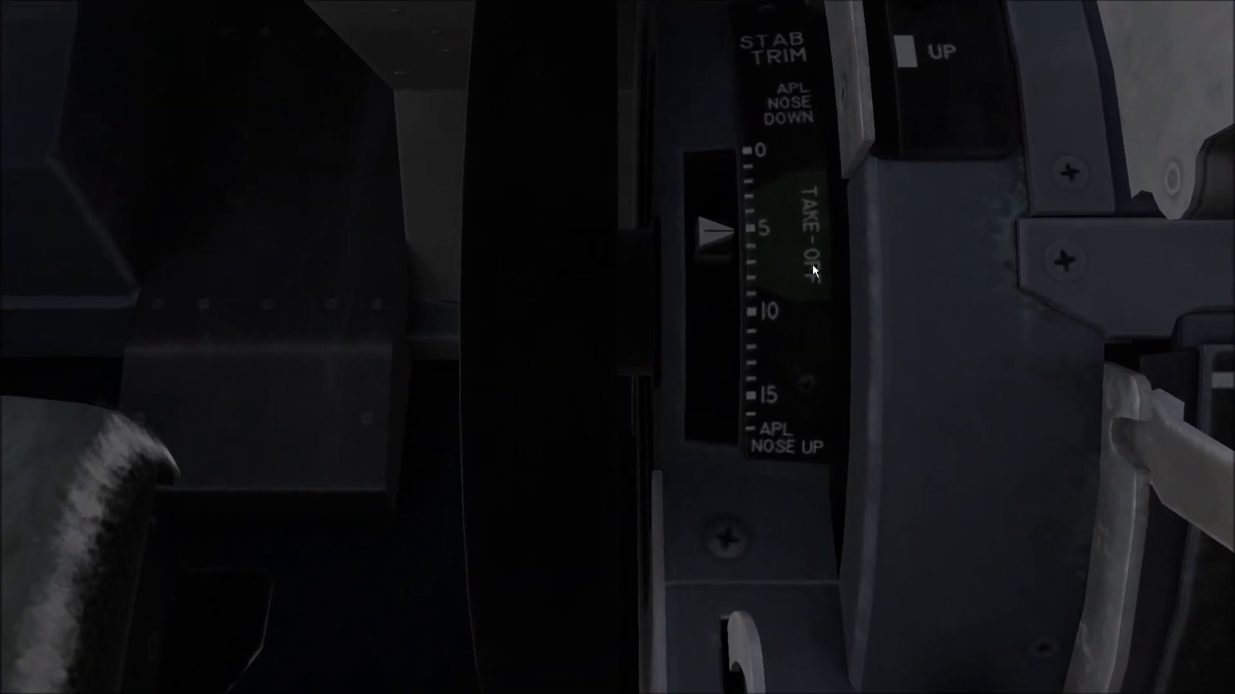
pyautogui.press('KP_7')
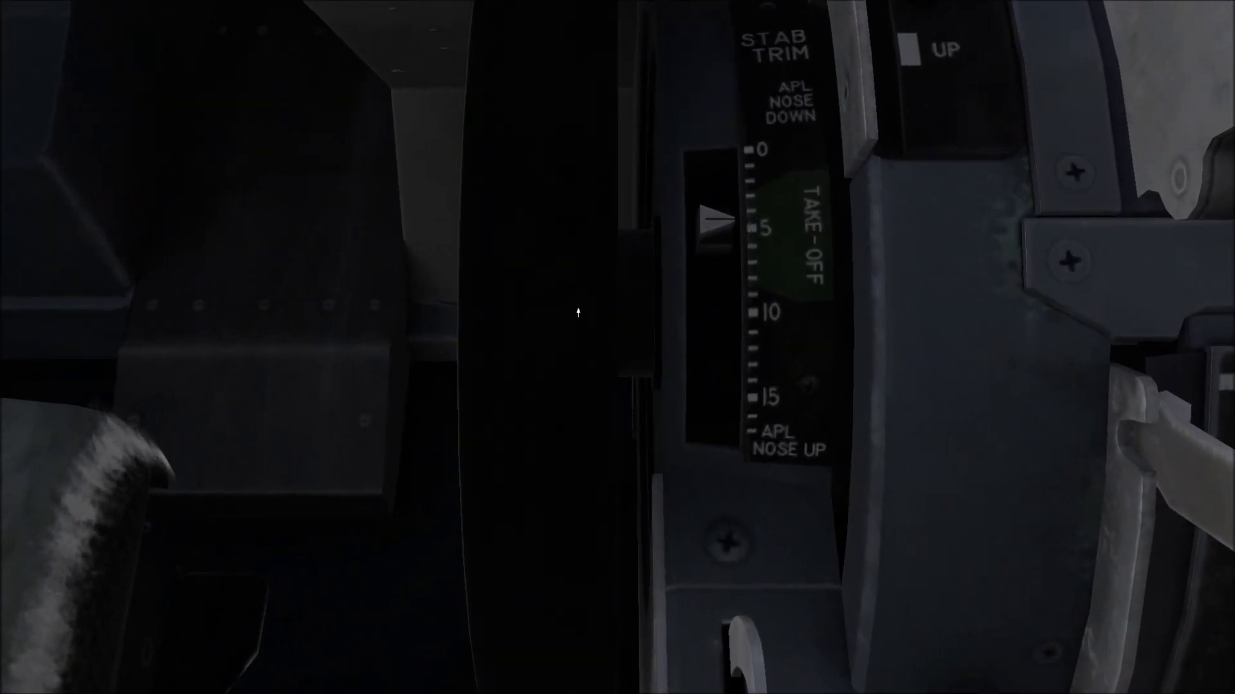
pyautogui.press('KP_8')
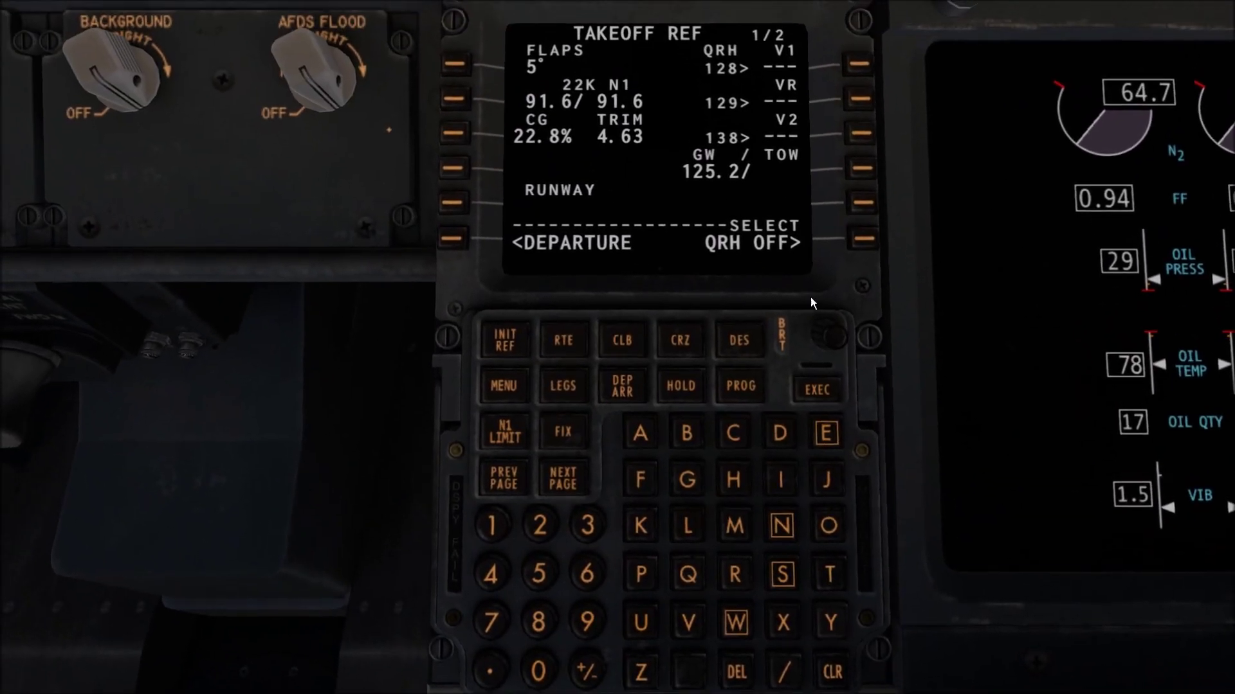
# Step: Accept the suggested takeoff speeds of V1 128, VR 129 and V2 138
pyautogui.click(858, 64)
pyautogui.click(859, 98)
pyautogui.click(860, 133)
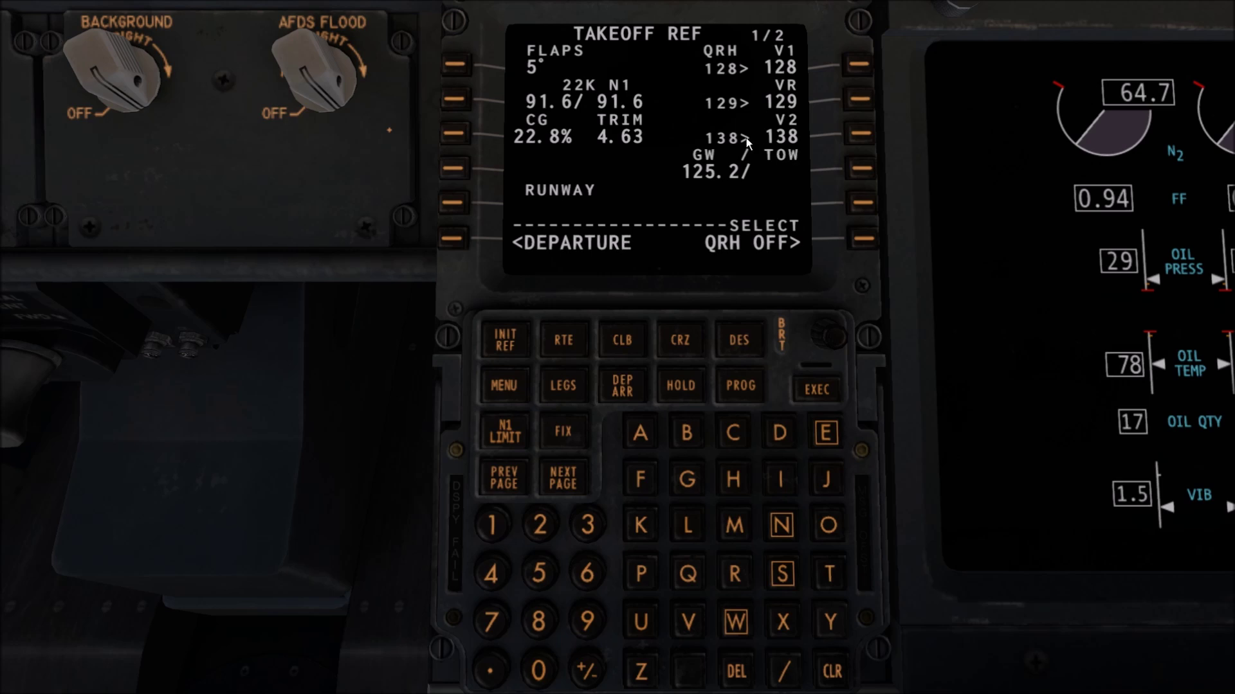
# Step: Set the autopilot IAS/MACH speed to 138 knots on the mode control panel
pyautogui.press('KP_1')
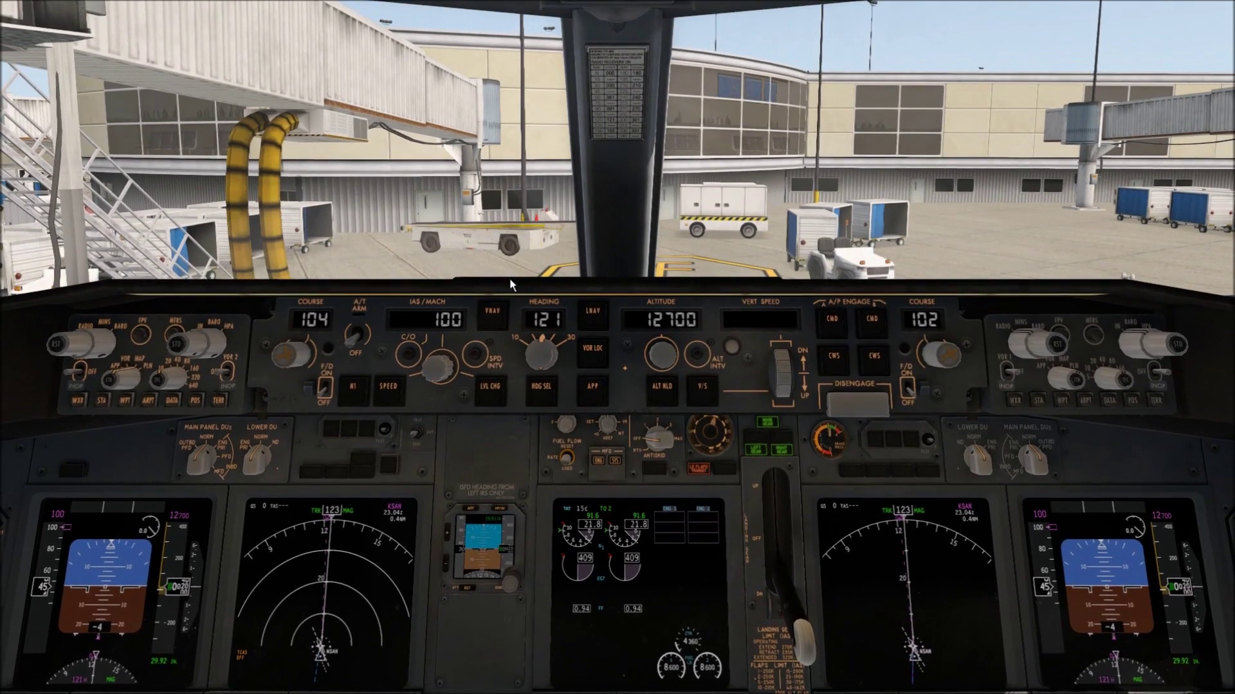
pyautogui.scroll(16, 439, 368)
pyautogui.scroll(12, 439, 368)
pyautogui.scroll(9, 439, 366)
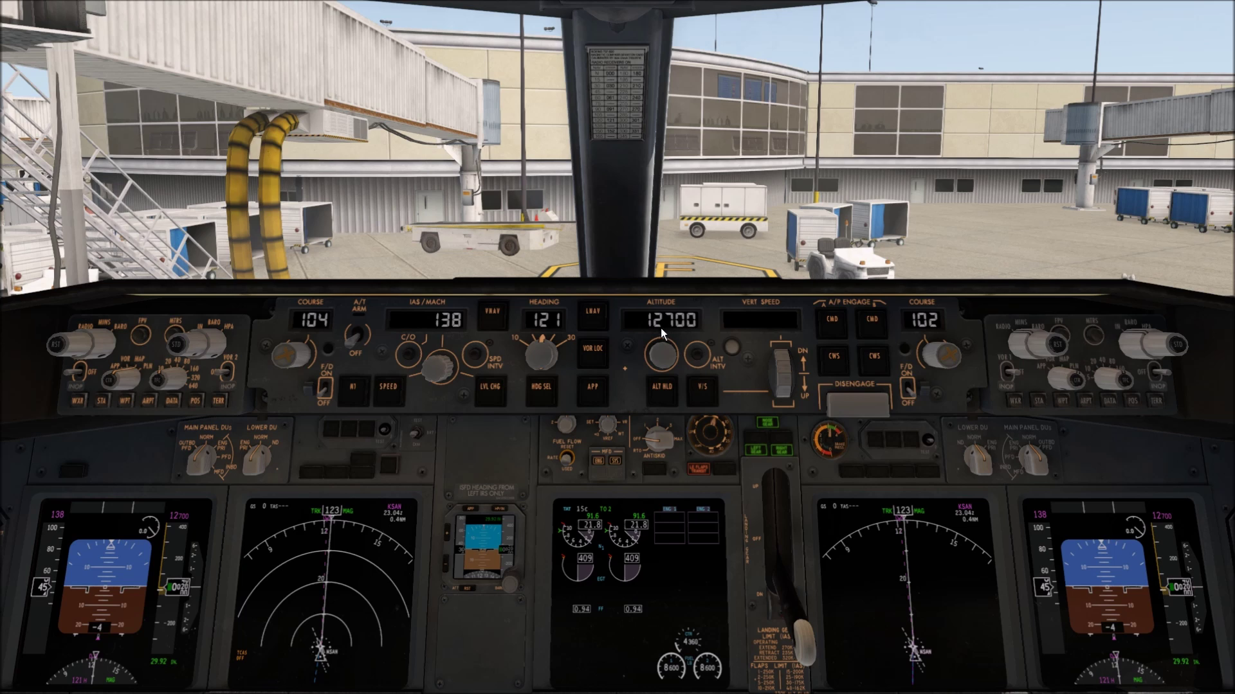
# Step: Open the KSAN departures in the FMC and select the FALCC1 SID with the SXC transition for runway 27
pyautogui.moveTo(715, 445); pyautogui.dragTo(715, 375)
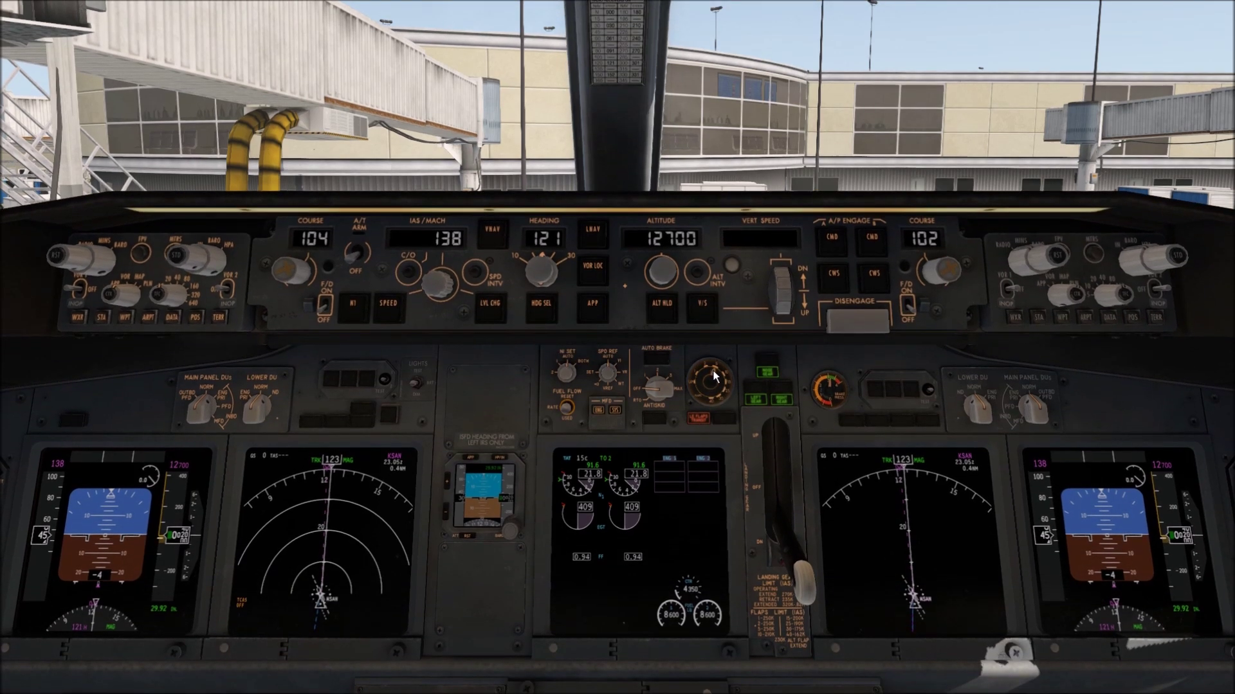
pyautogui.press('KP_2')
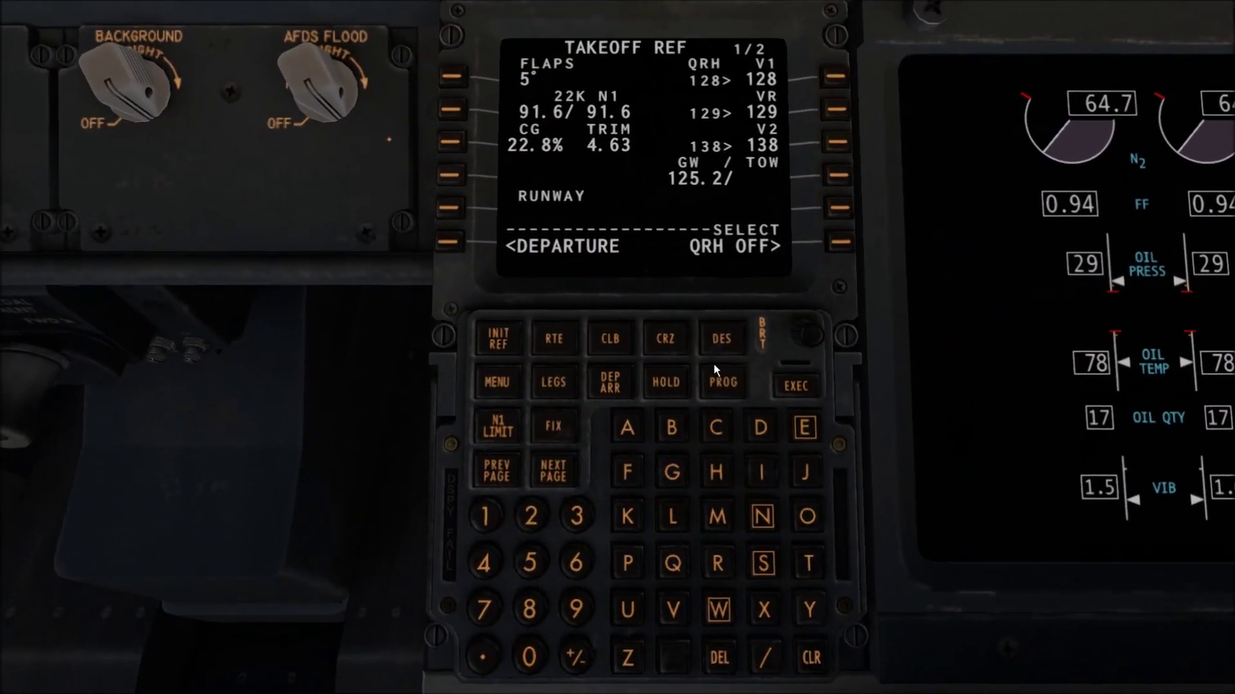
pyautogui.click(621, 385)
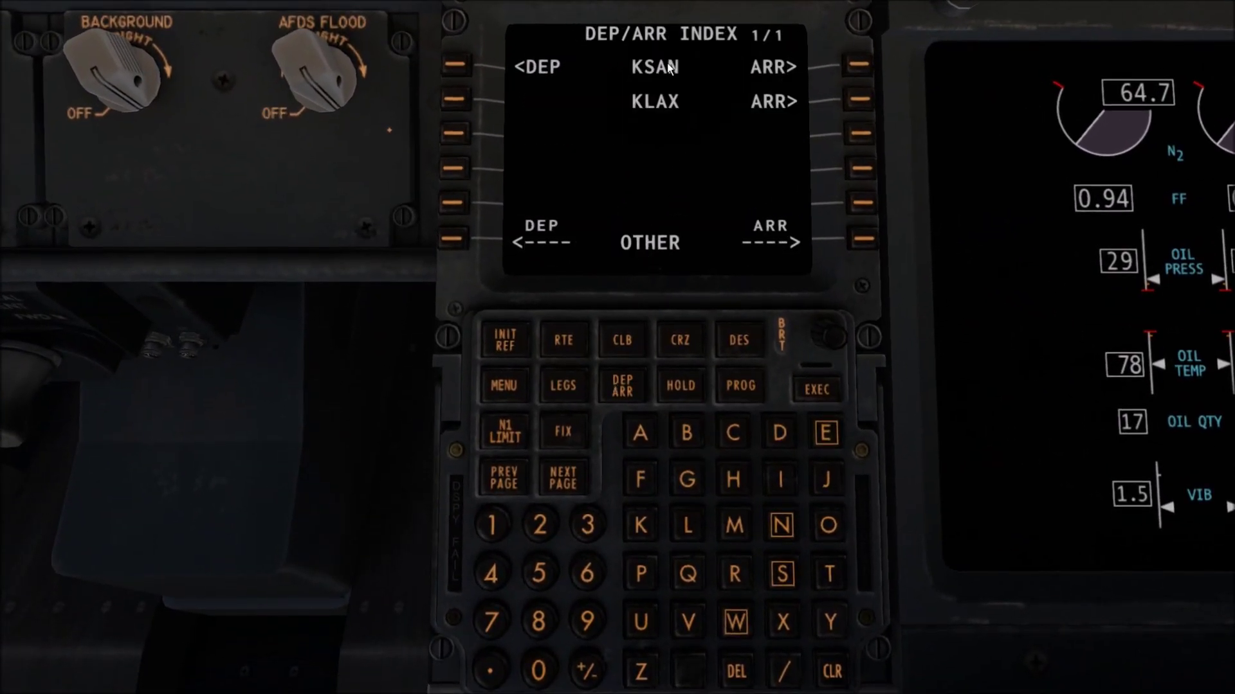
pyautogui.click(458, 64)
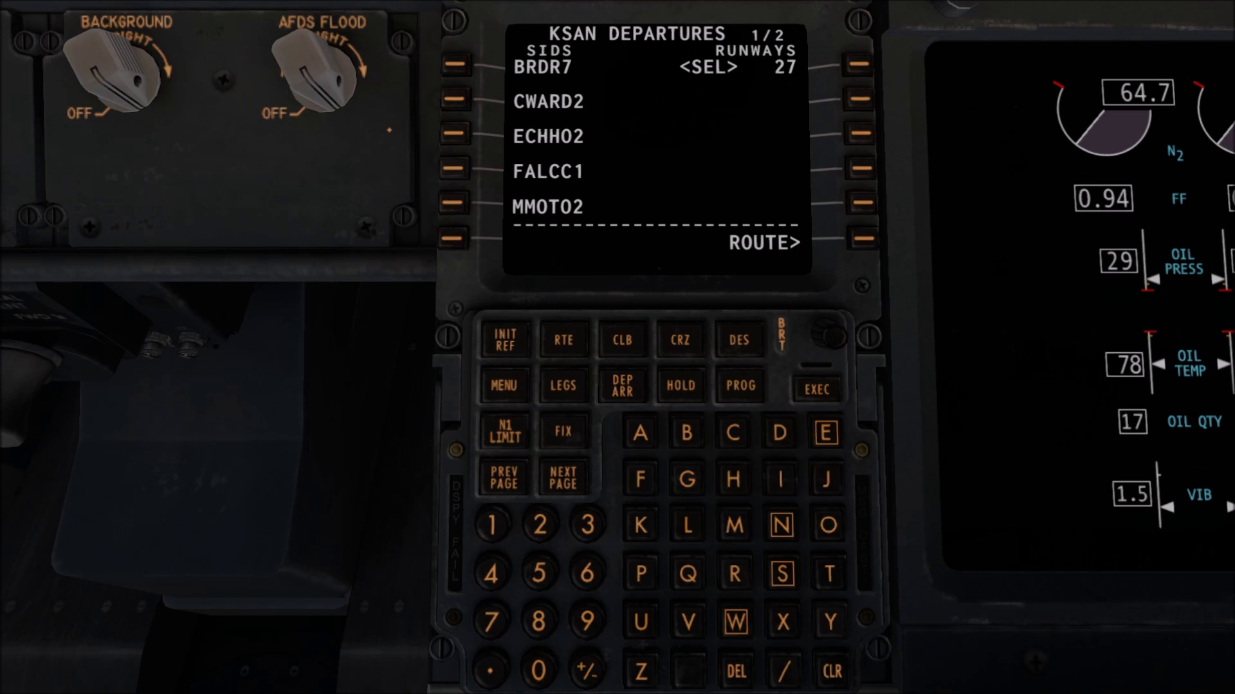
pyautogui.click(455, 169)
pyautogui.click(454, 133)
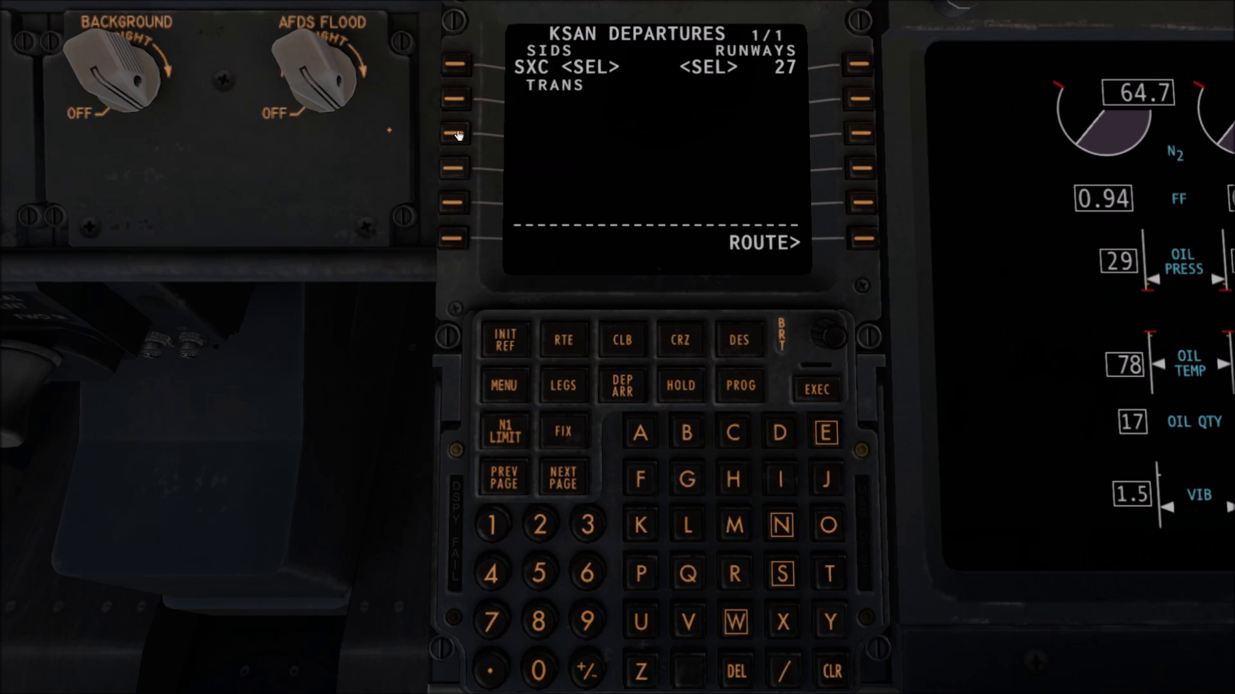
# Step: Return to the route page, activate the KSAN to KLAX route and execute it
pyautogui.click(863, 239)
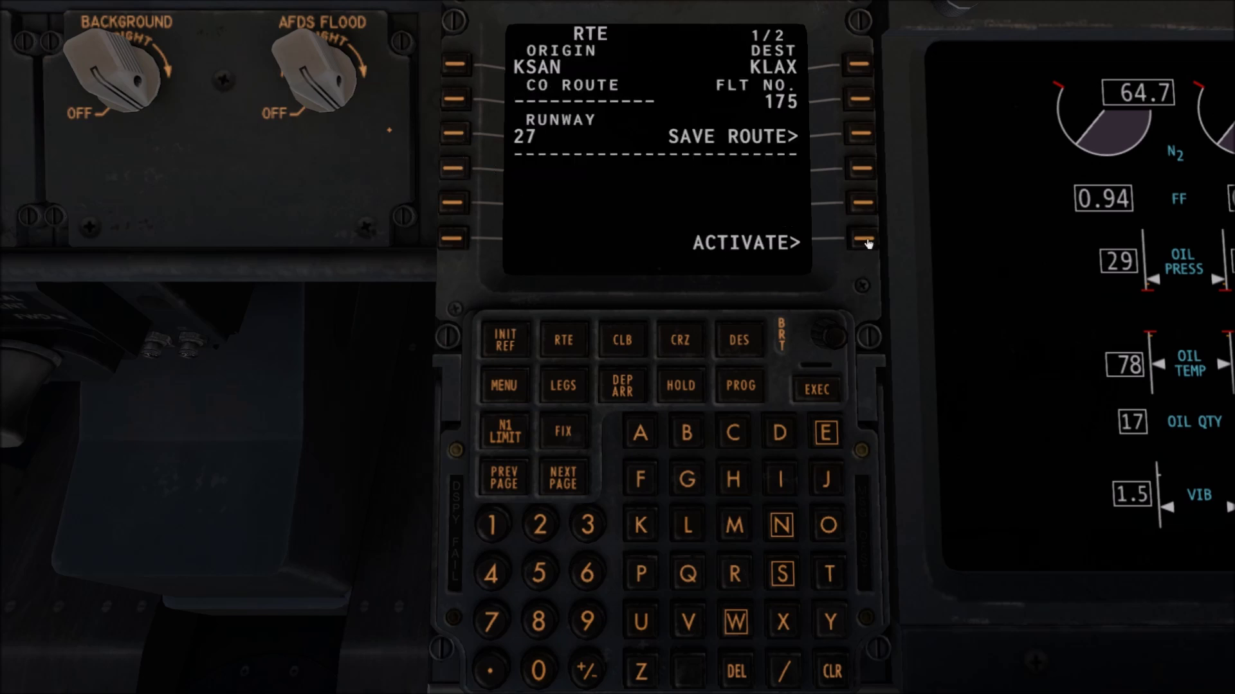
pyautogui.click(864, 240)
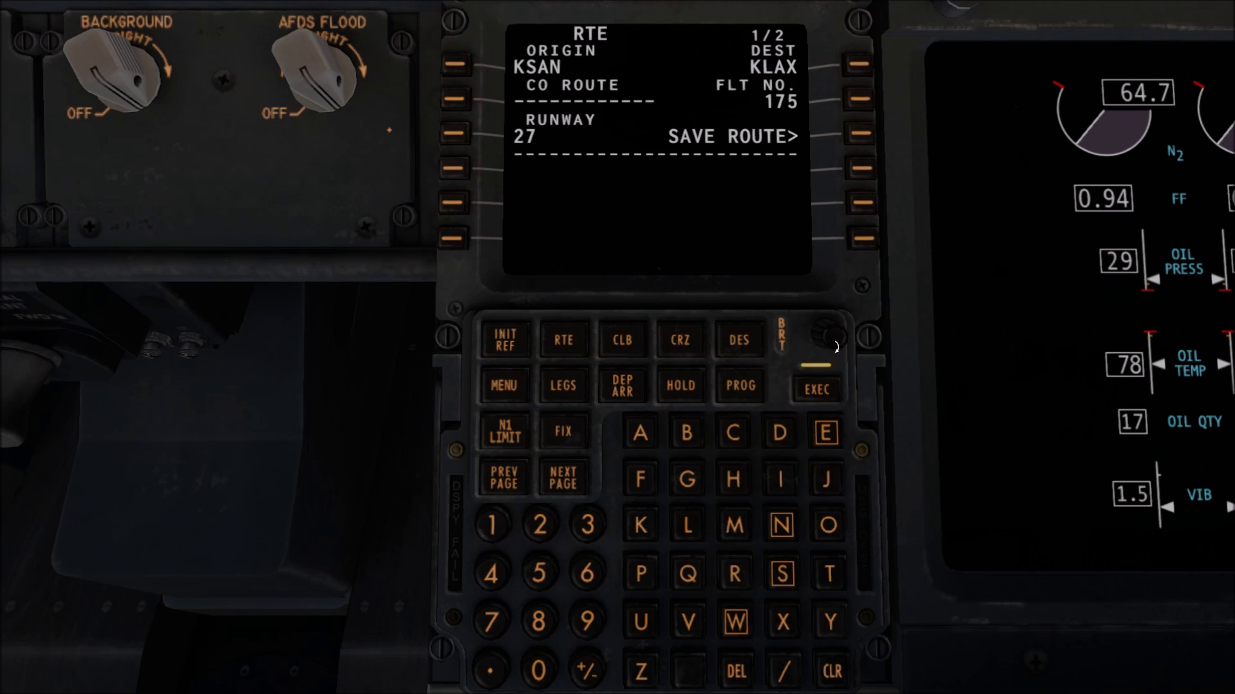
pyautogui.click(816, 387)
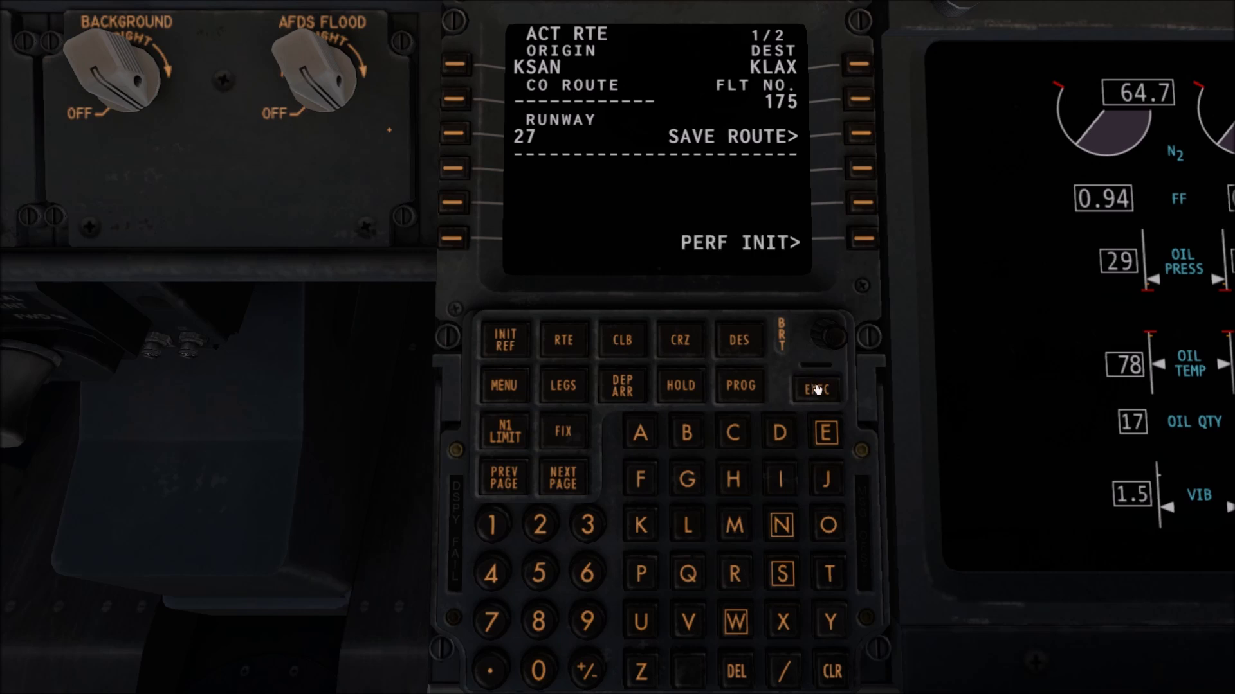
# Step: Open the KLAX arrivals in the FMC and select the OCEAN3 STAR
pyautogui.click(630, 388)
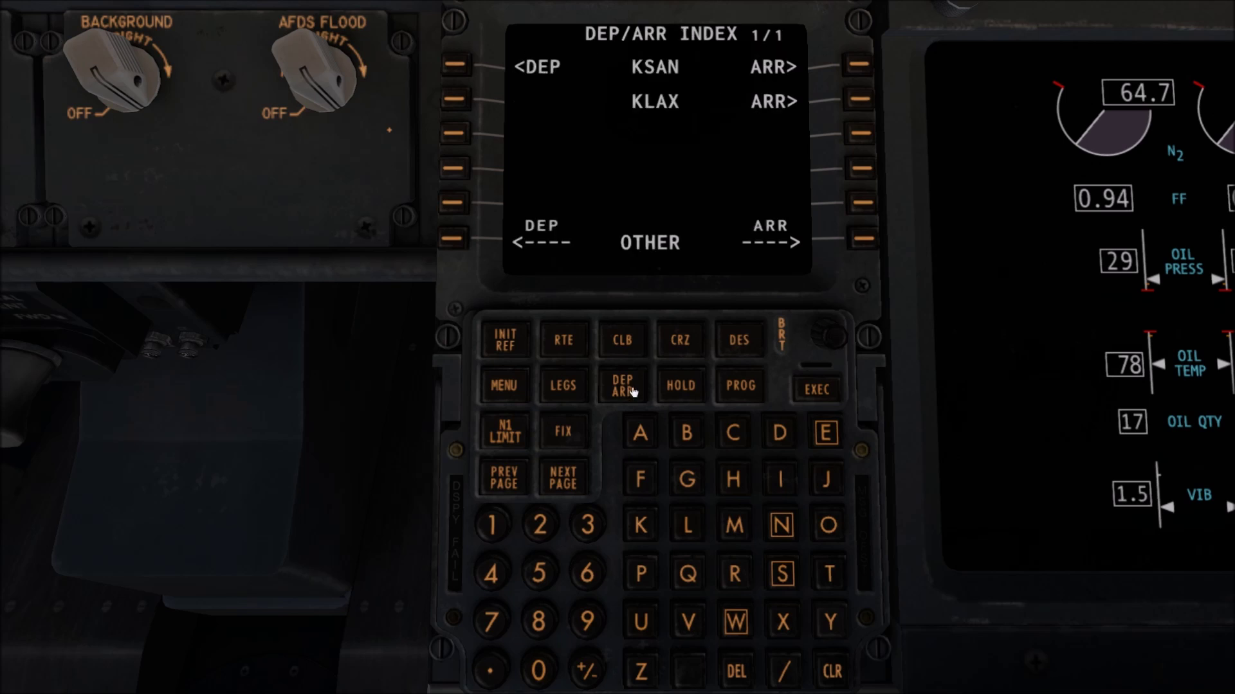
pyautogui.click(861, 101)
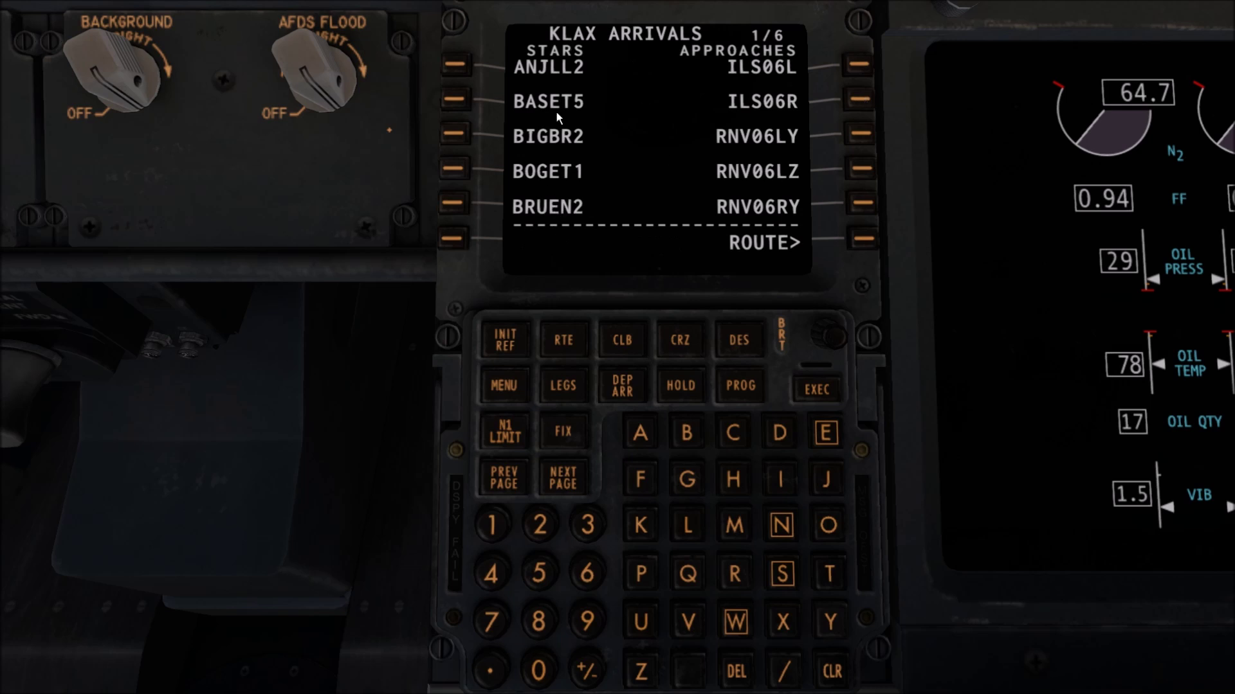
pyautogui.click(568, 484)
pyautogui.click(568, 483)
pyautogui.click(569, 483)
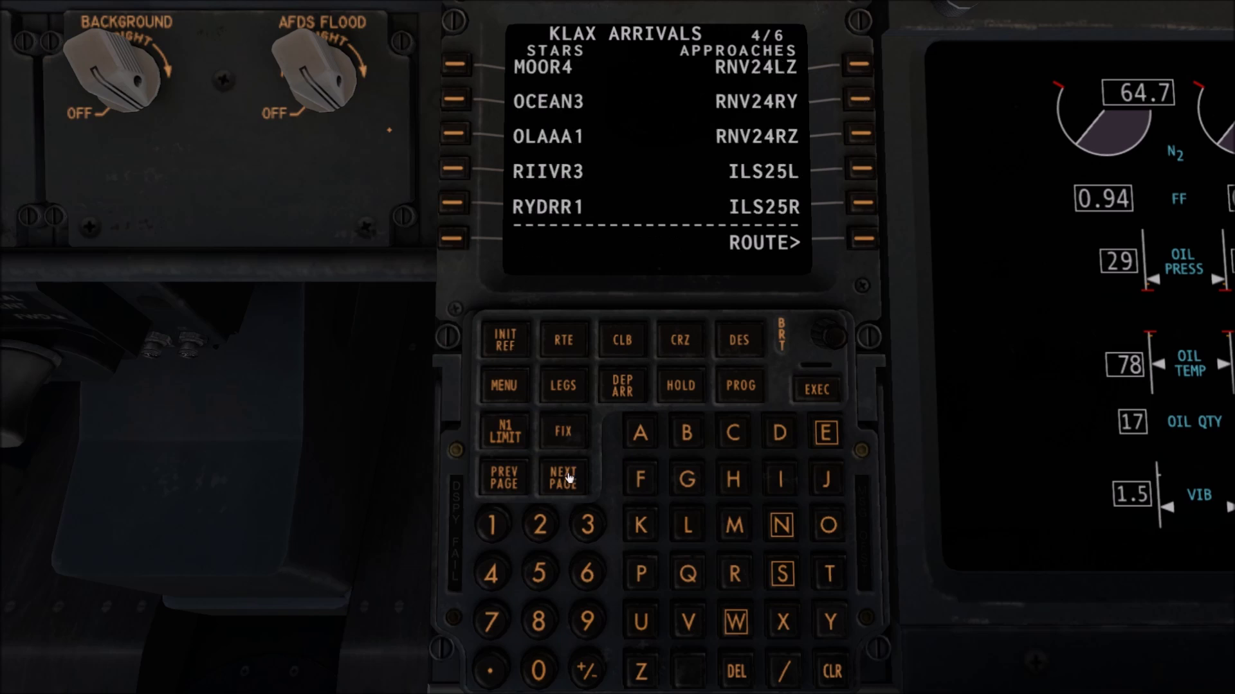
pyautogui.click(455, 99)
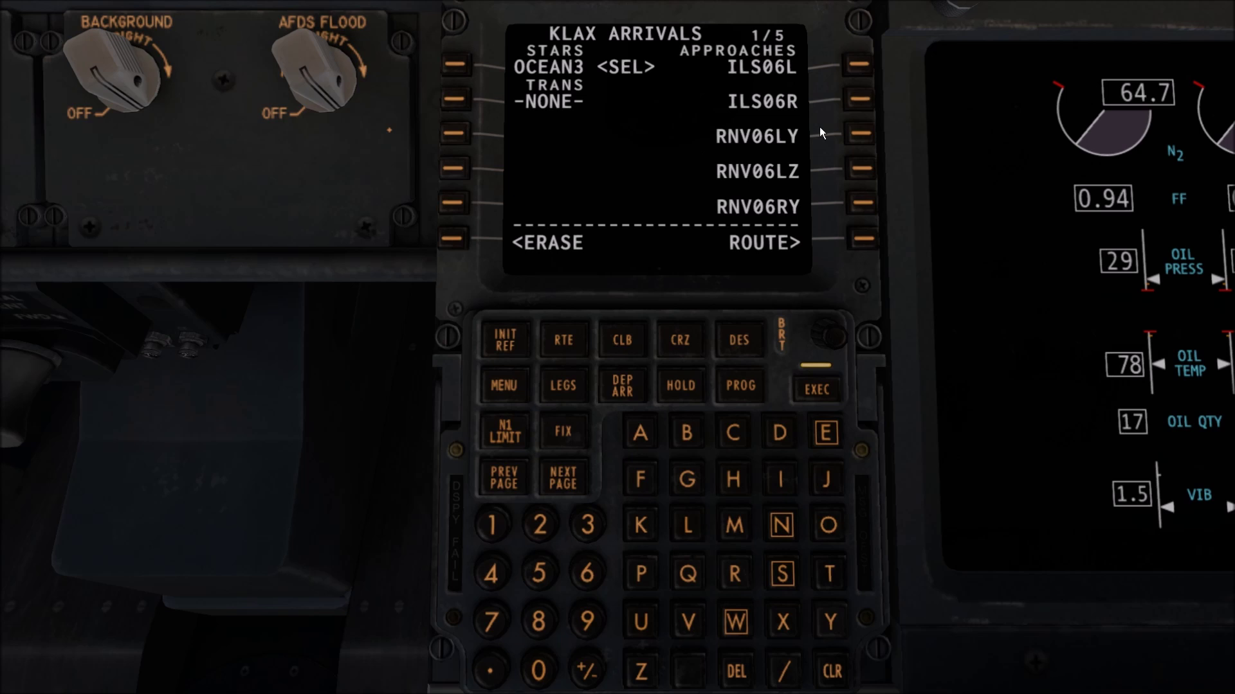
# Step: Select the ILS07R approach with the JJONN transition for KLAX and execute the arrival
pyautogui.click(566, 488)
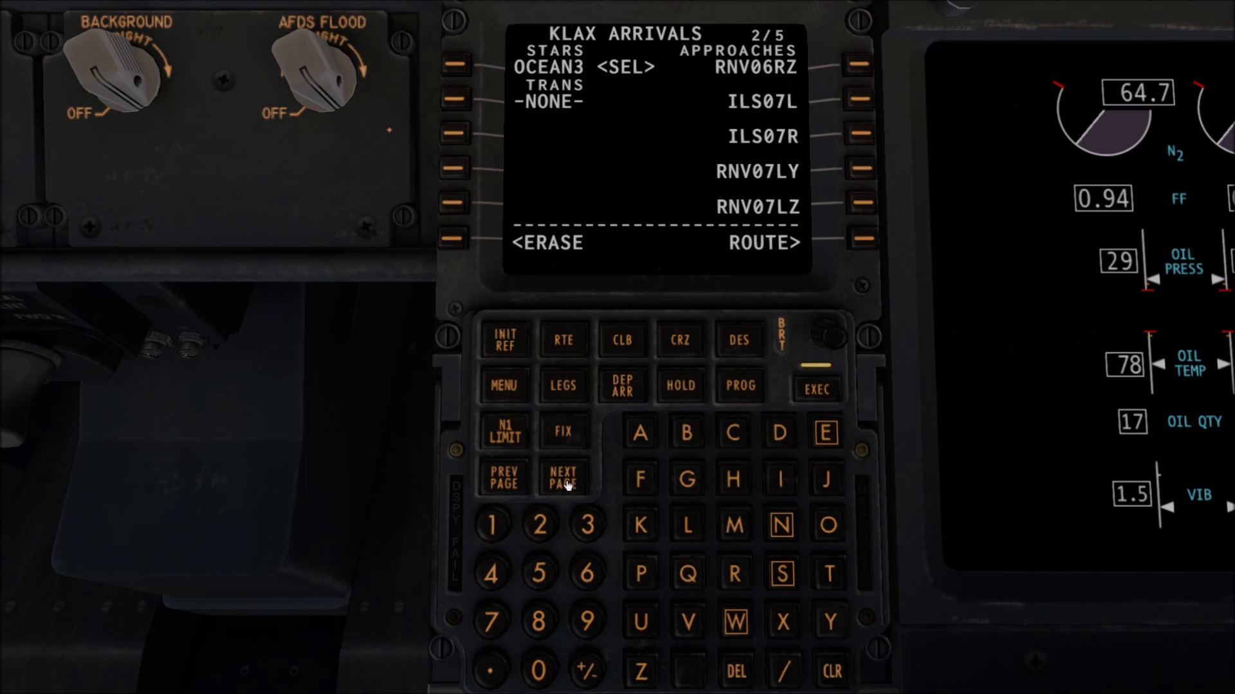
pyautogui.click(855, 135)
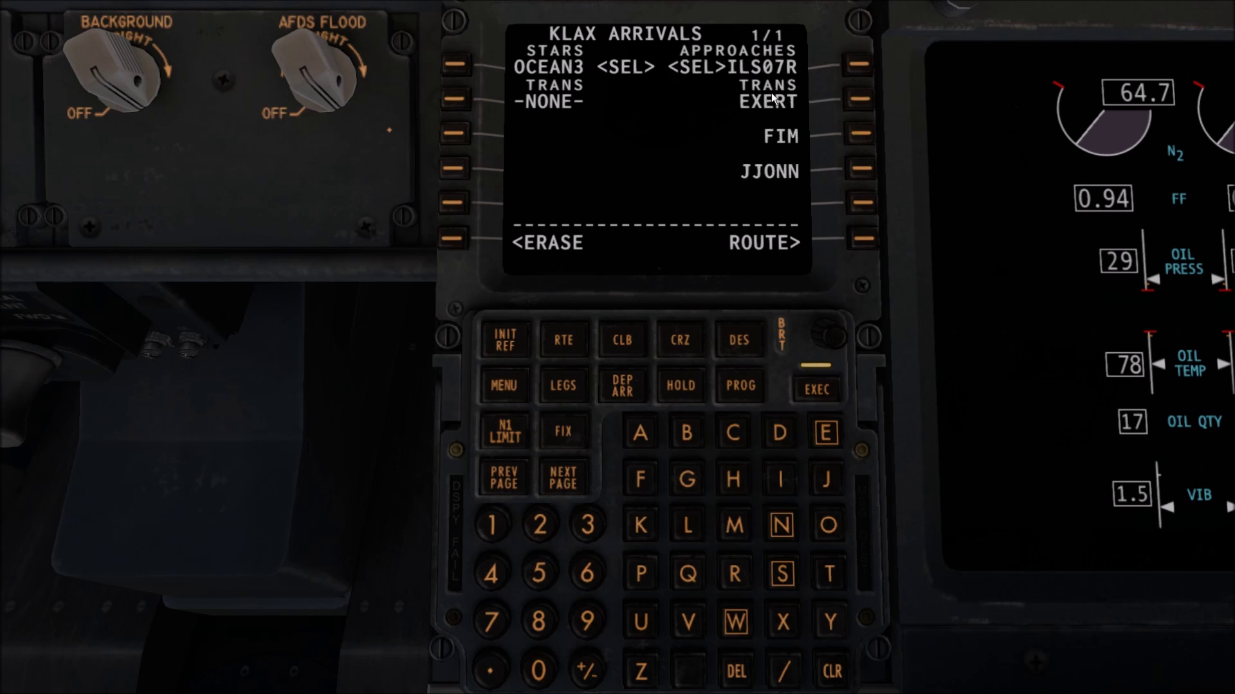
pyautogui.click(863, 169)
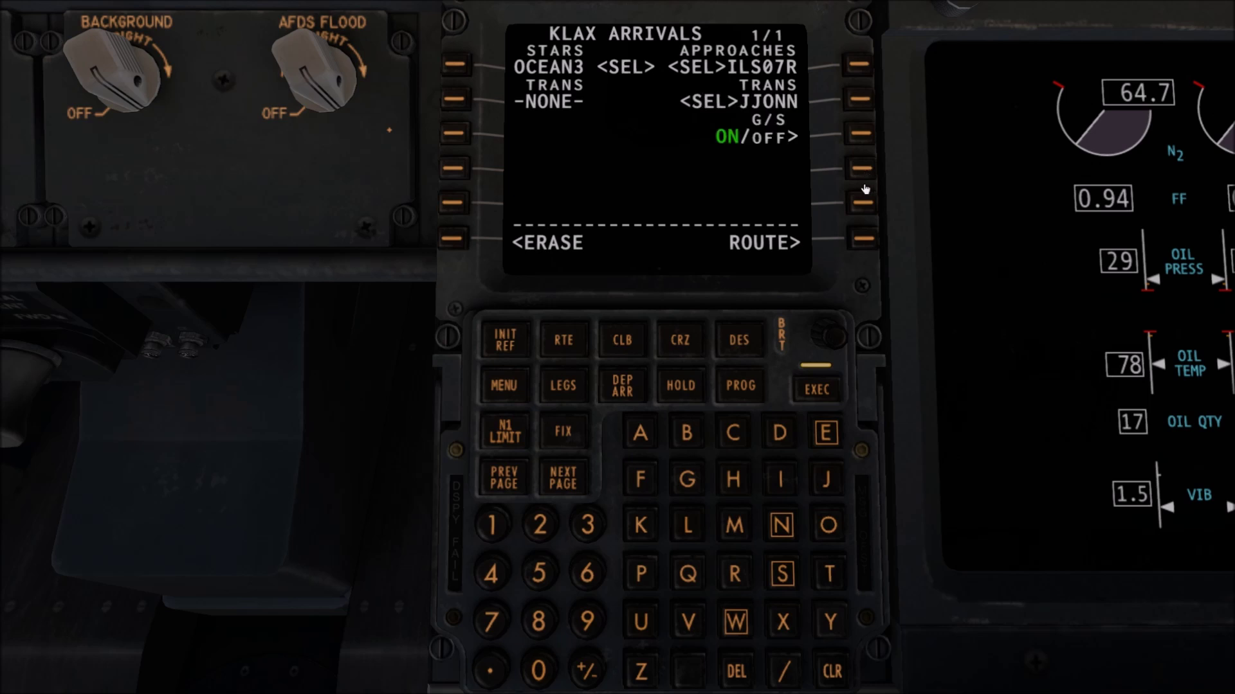
pyautogui.click(816, 389)
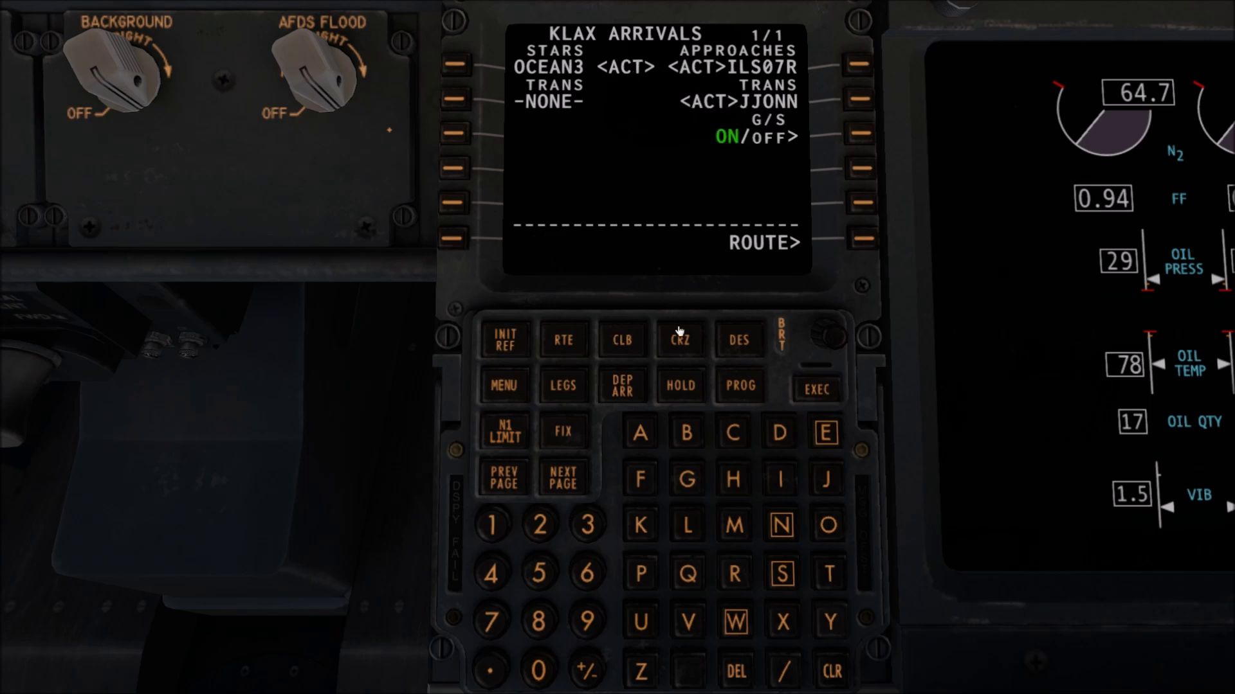
# Step: Switch the captain's navigation display to plan mode
pyautogui.hotkey('shift', '9')
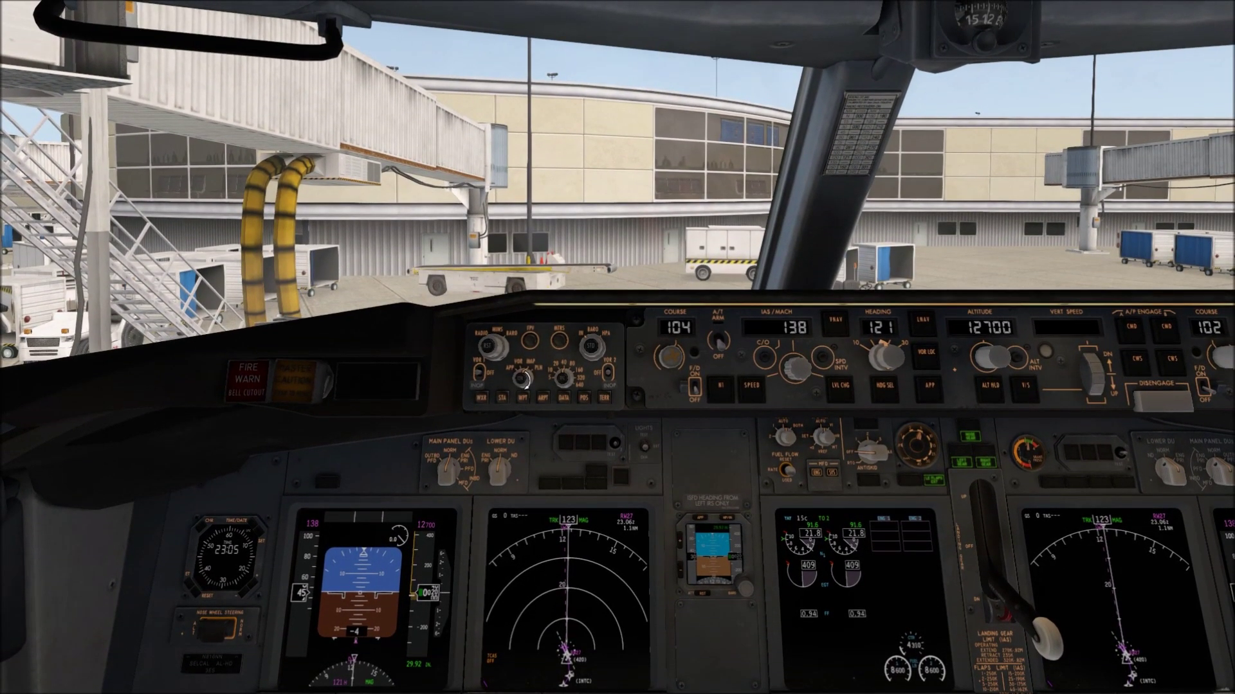
pyautogui.click(526, 380)
pyautogui.scroll(-2, 558, 378)
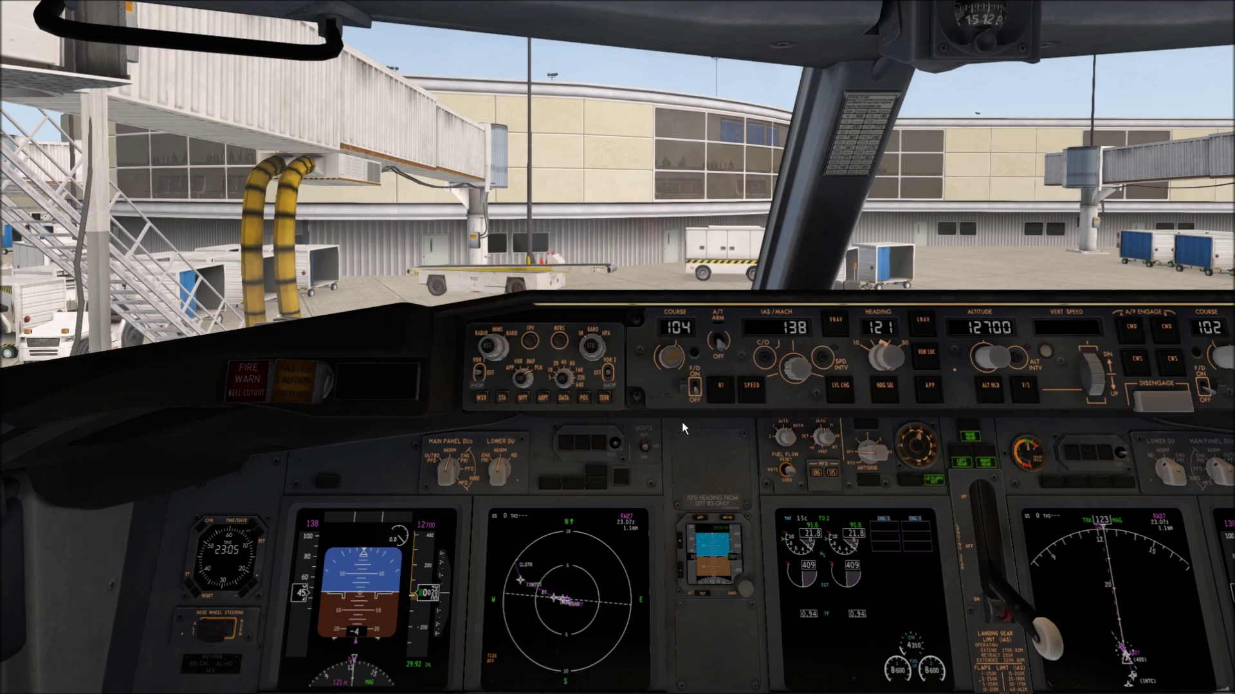
# Step: Open the route legs, close the discontinuity after SXC by linking it to JLI, and execute the change
pyautogui.hotkey('shift', '8')
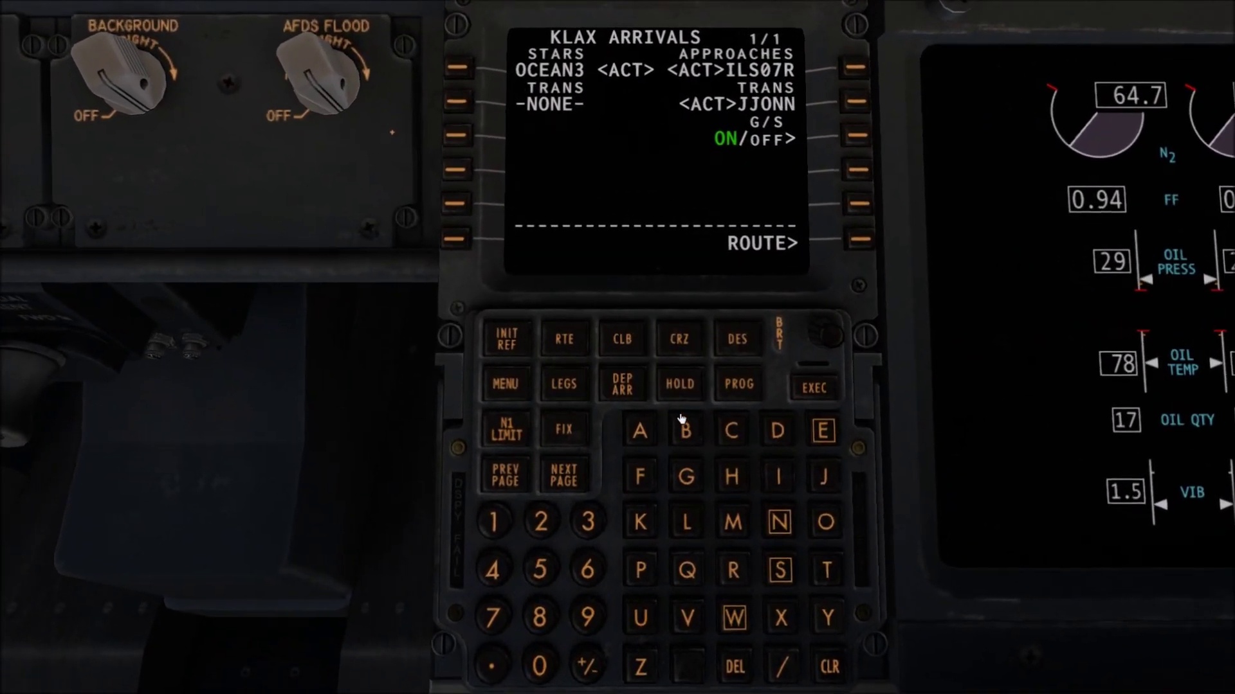
pyautogui.hotkey('shift', '5')
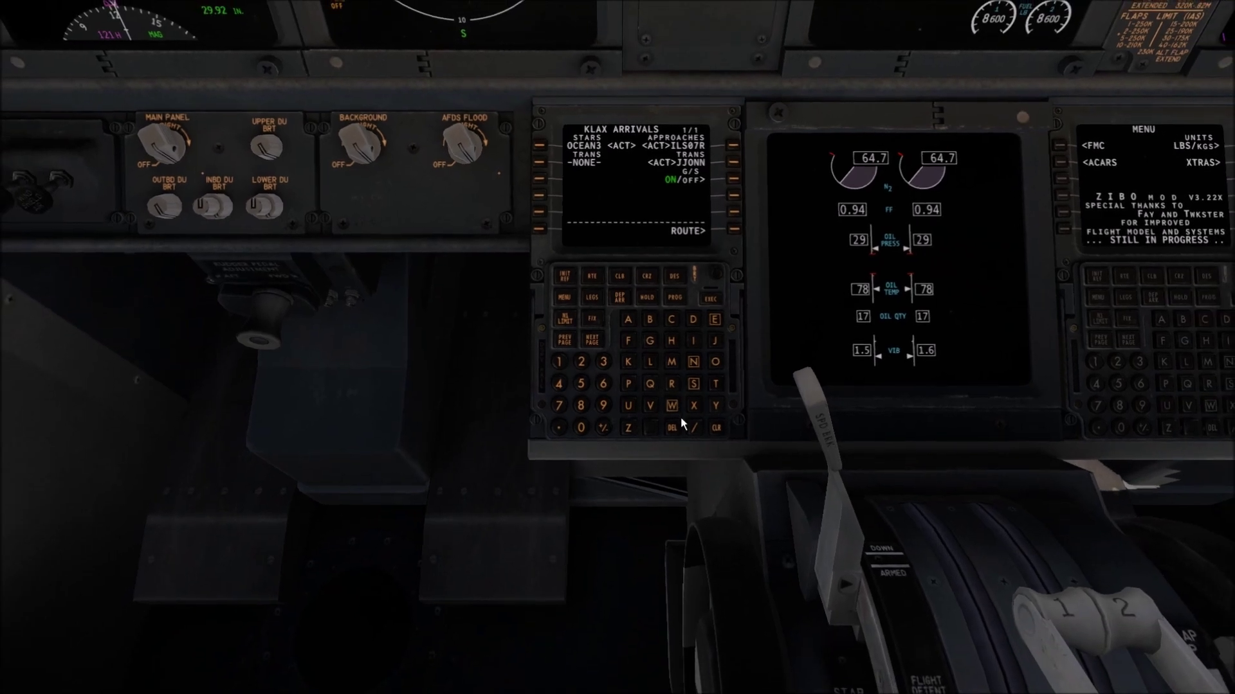
pyautogui.hotkey('shift', '7')
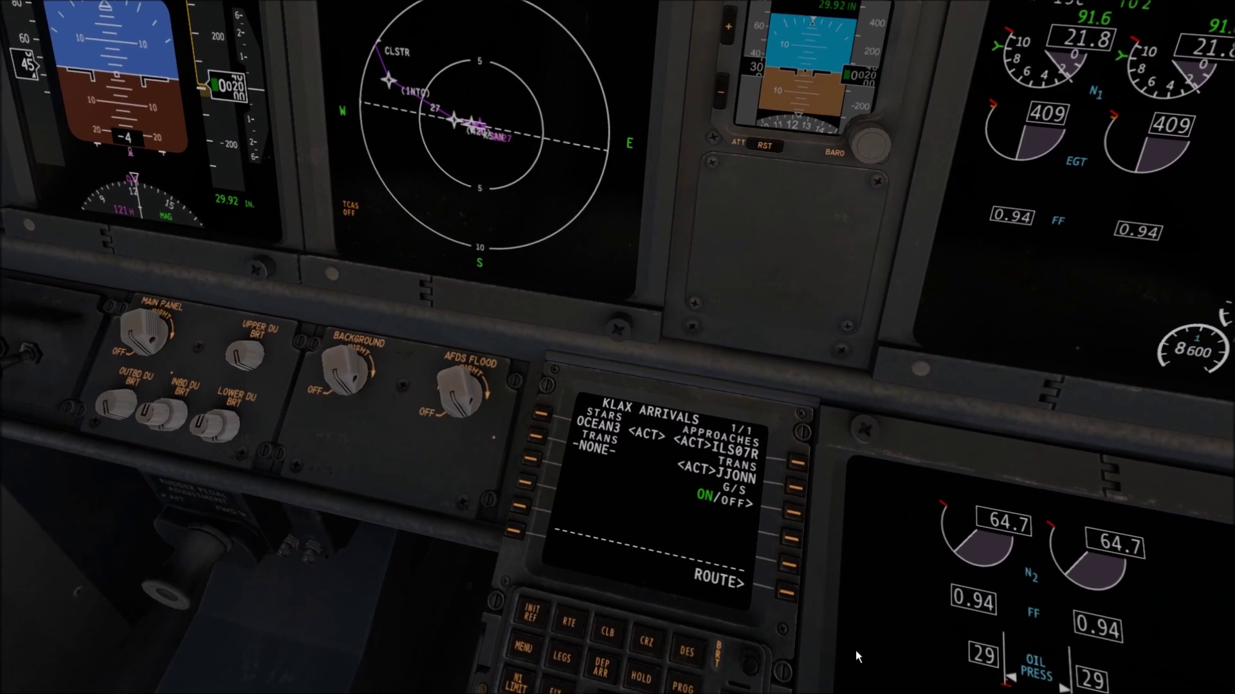
pyautogui.click(559, 658)
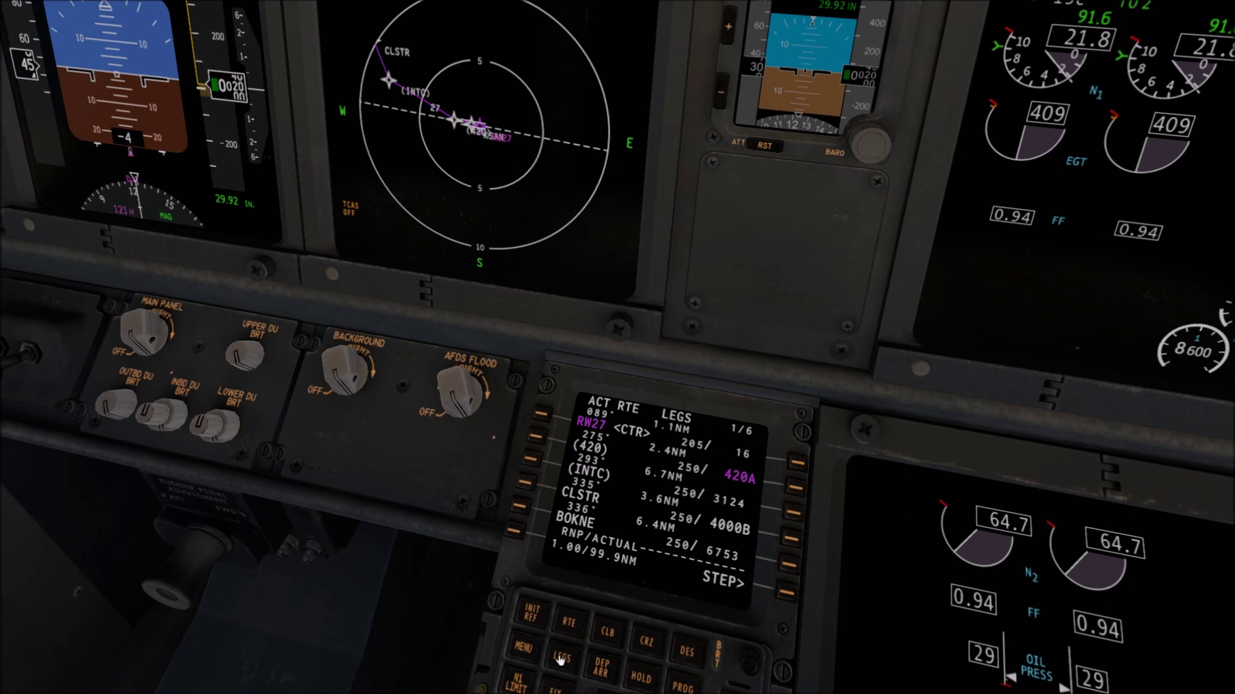
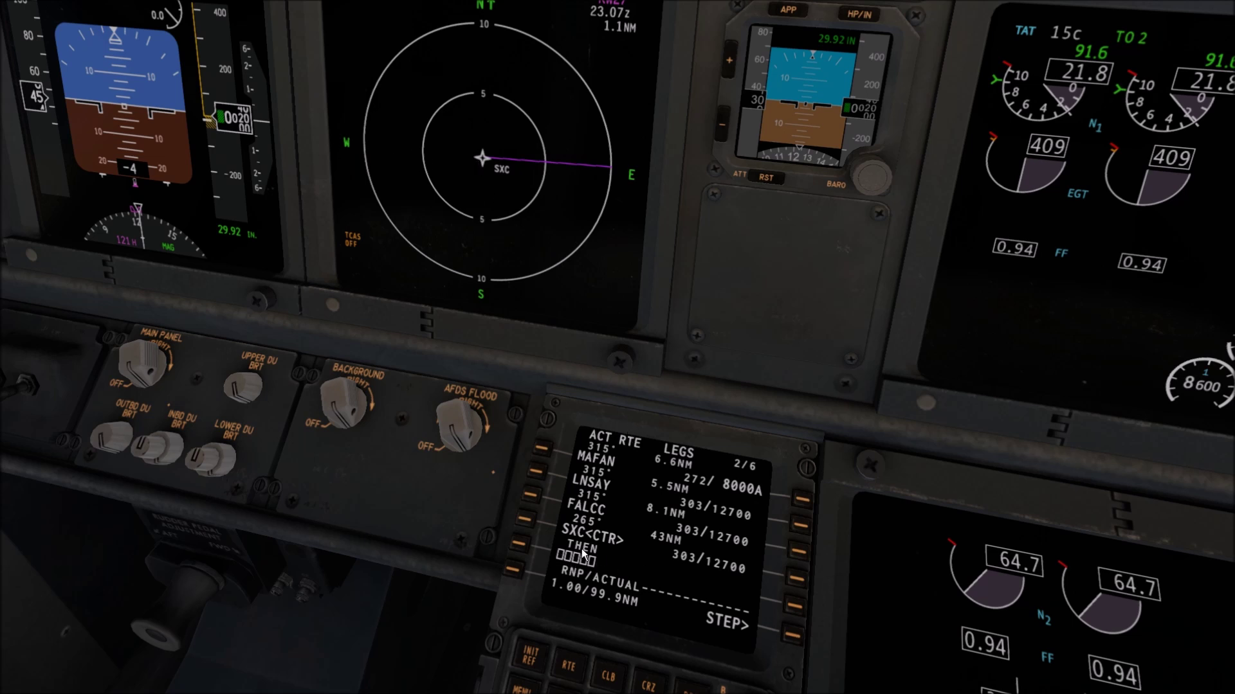
pyautogui.click(791, 636)
pyautogui.click(791, 637)
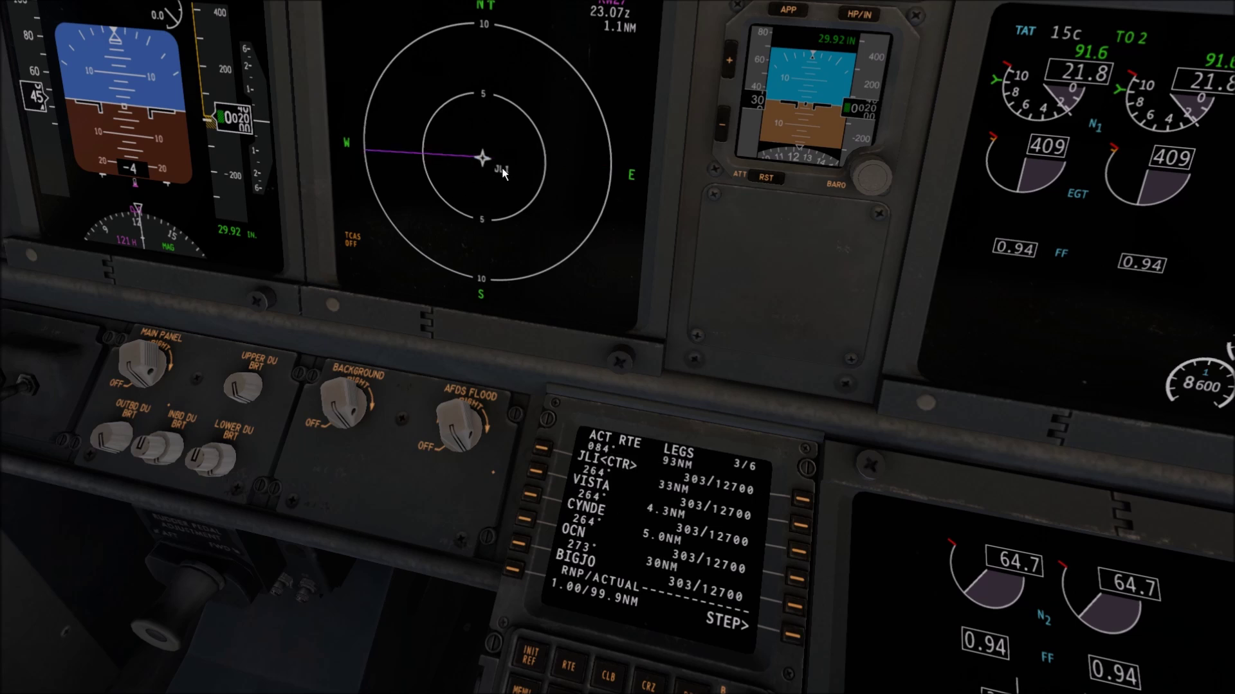
pyautogui.click(539, 452)
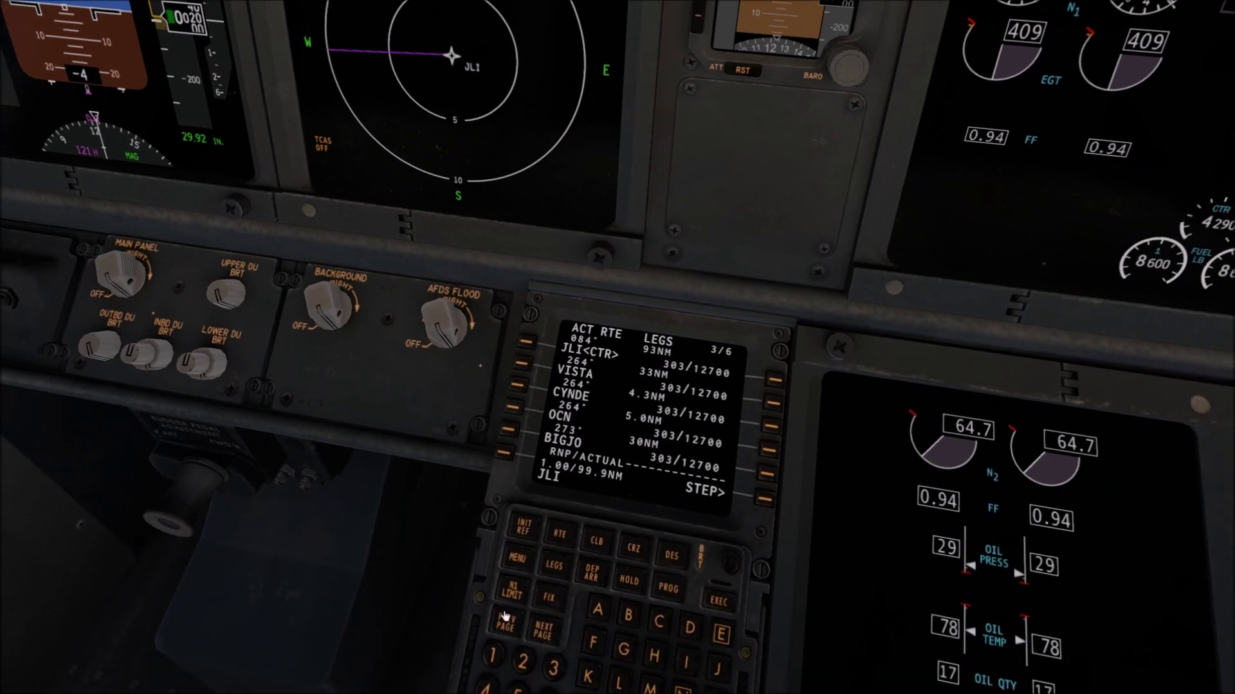
pyautogui.click(505, 627)
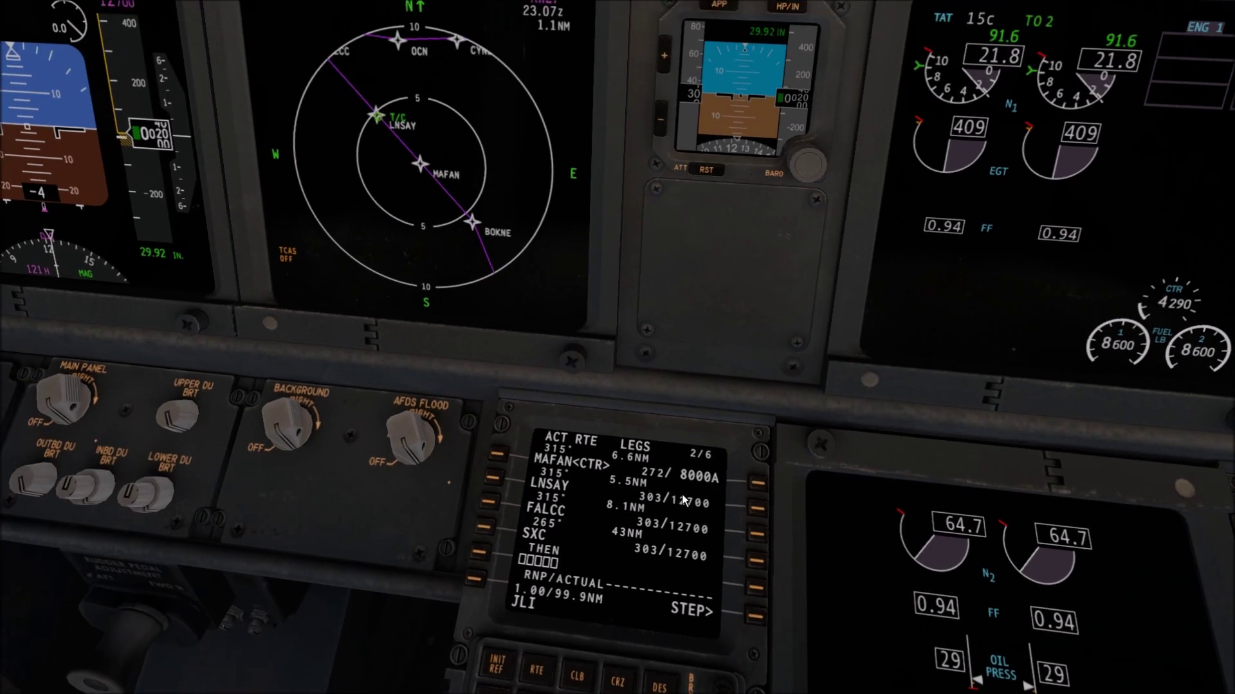
pyautogui.click(477, 554)
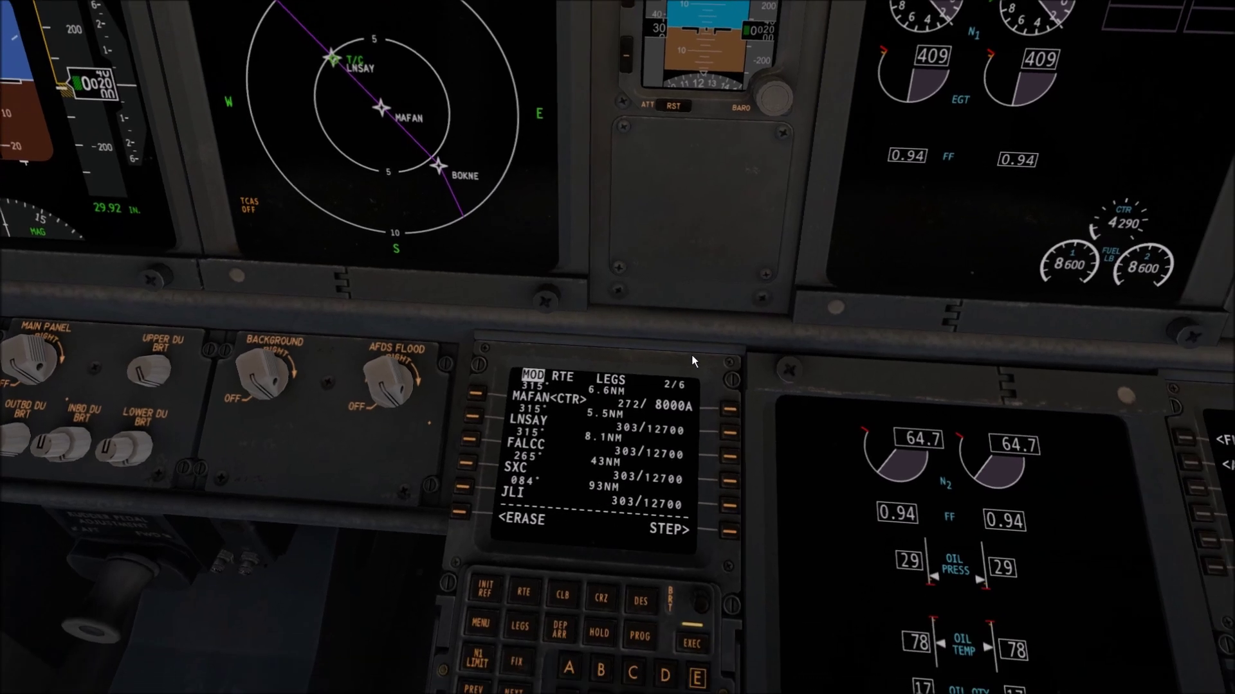
pyautogui.click(698, 648)
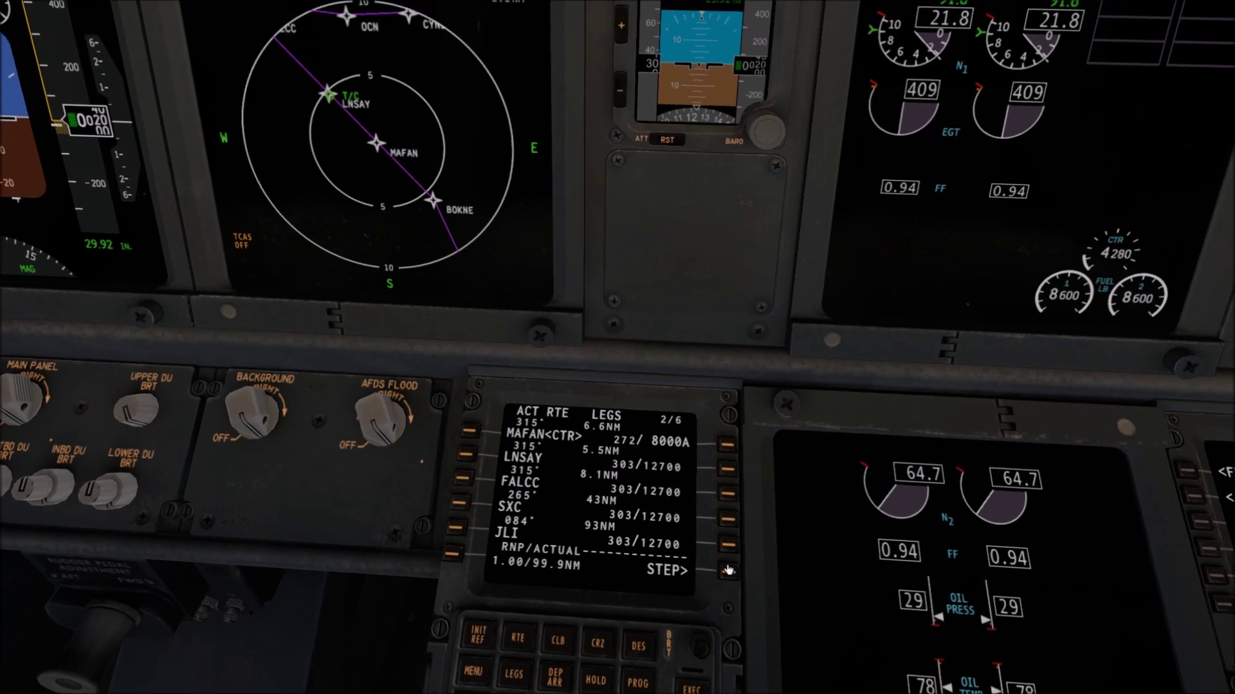
# Step: Step the plan map through the route waypoints from LNSAY to DOYLE to examine the flight path
pyautogui.click(728, 570)
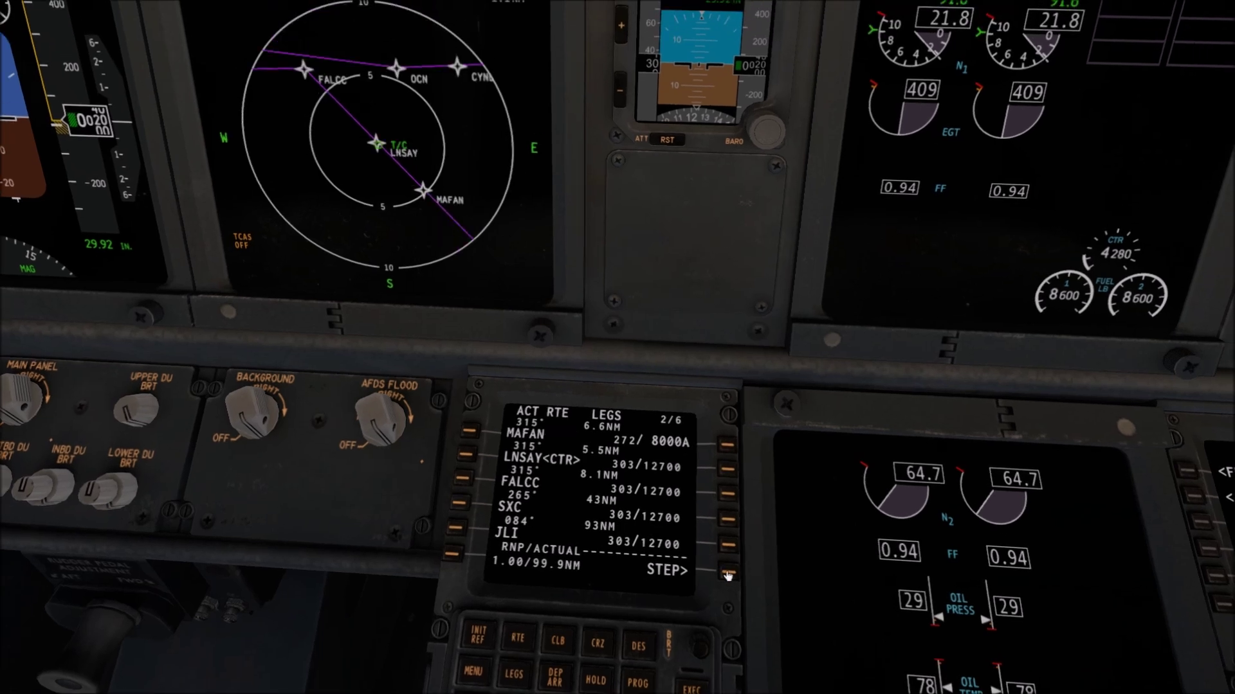
pyautogui.click(728, 572)
pyautogui.click(728, 574)
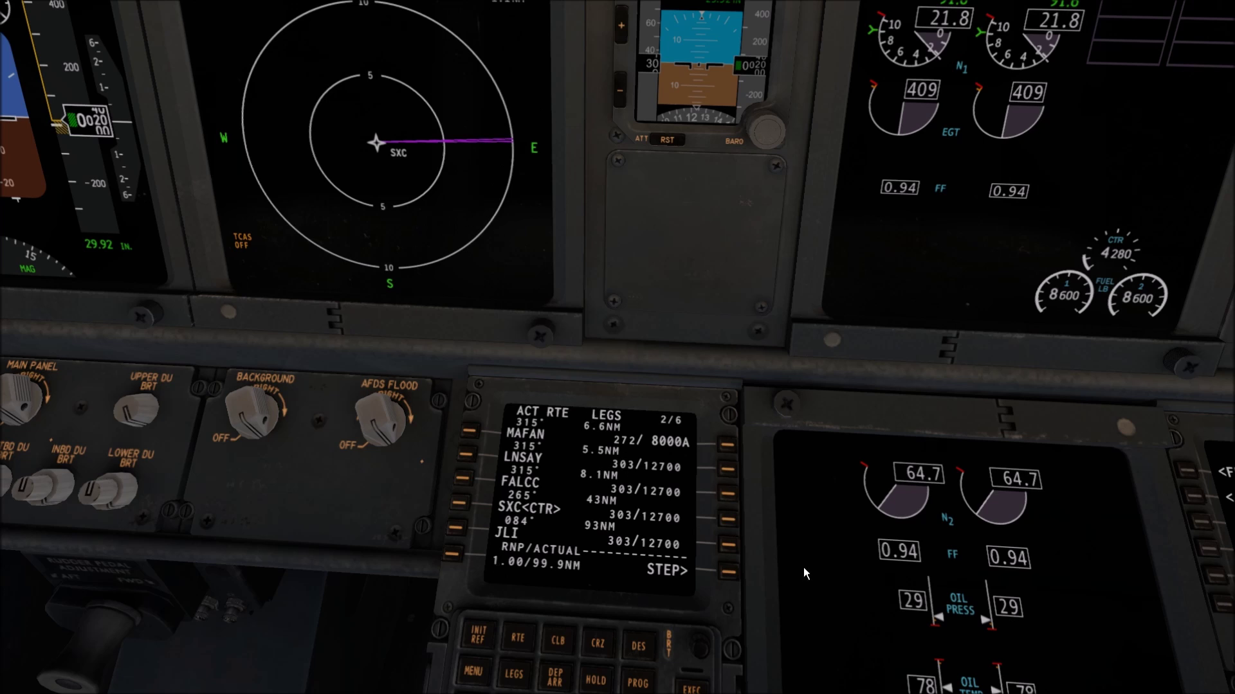
pyautogui.click(727, 574)
pyautogui.click(728, 574)
pyautogui.click(727, 574)
pyautogui.click(727, 575)
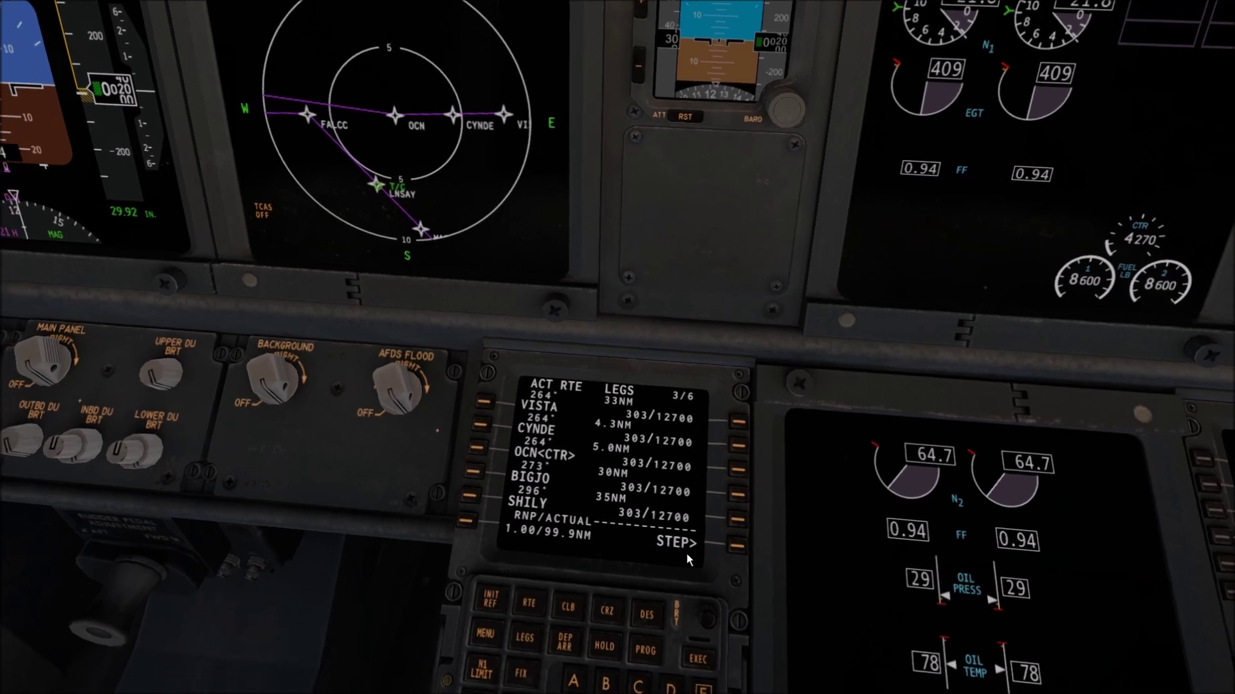
pyautogui.click(738, 548)
pyautogui.click(738, 548)
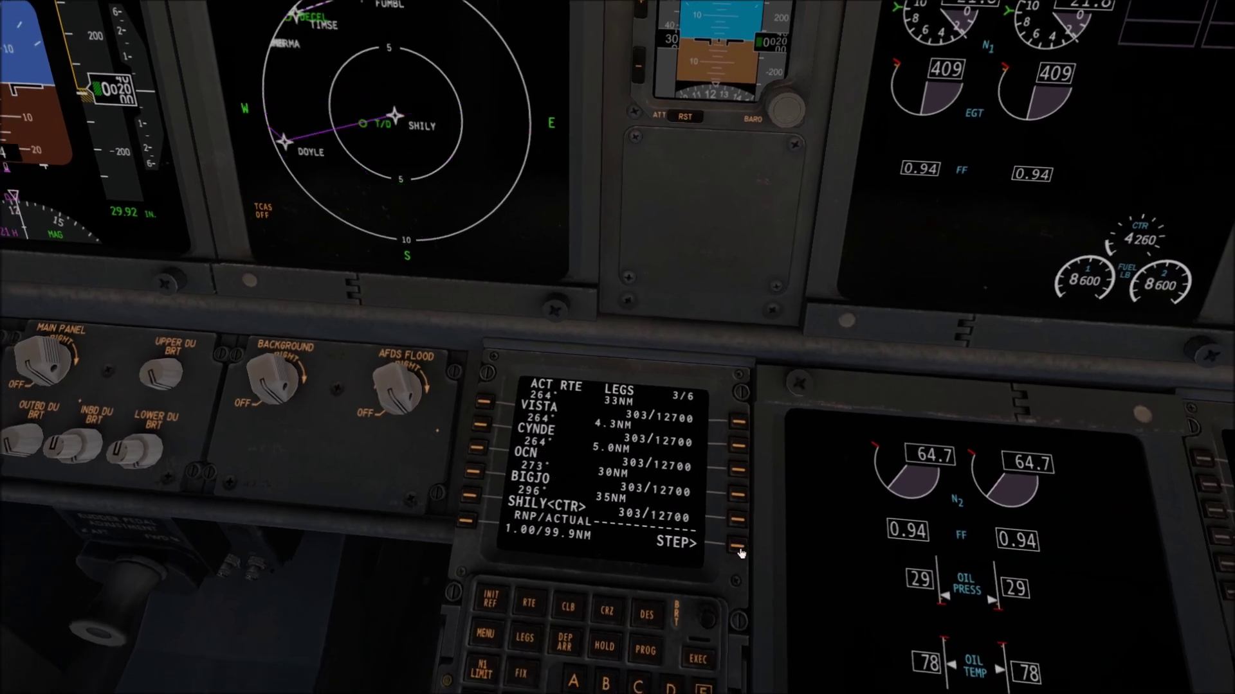
pyautogui.click(739, 550)
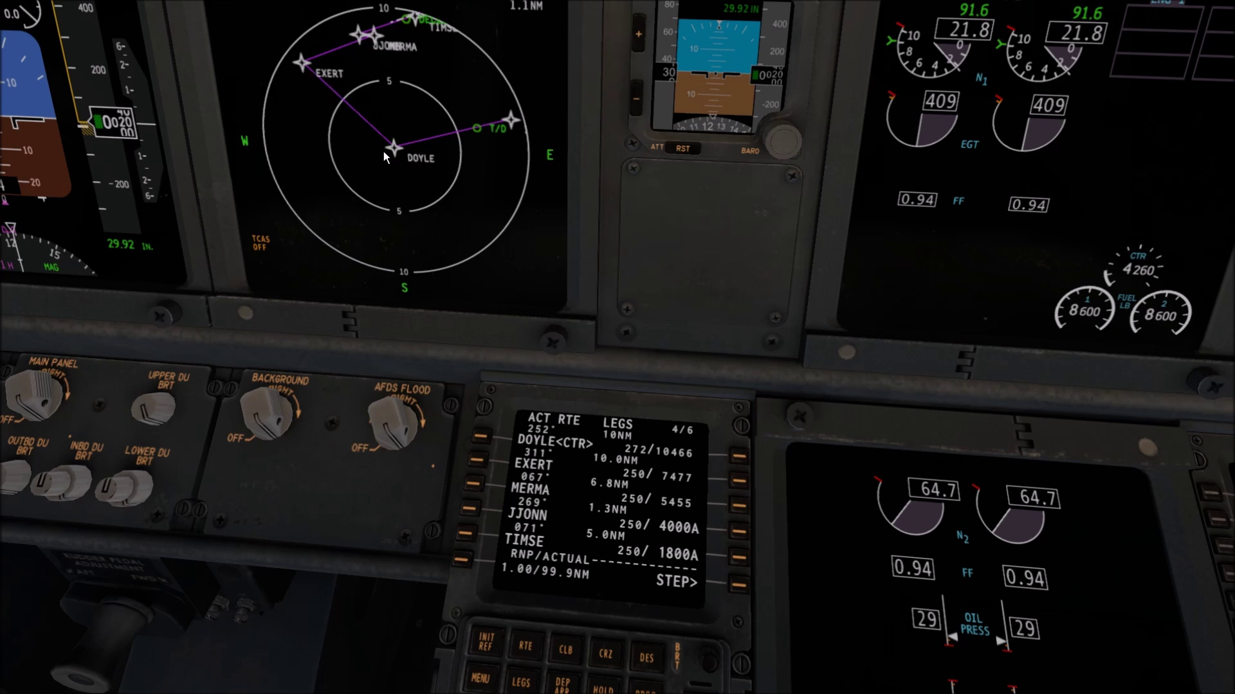
# Step: Bypass JLI and its following waypoints by linking DOYLE directly after SXC in the route legs, and execute the change
pyautogui.click(484, 438)
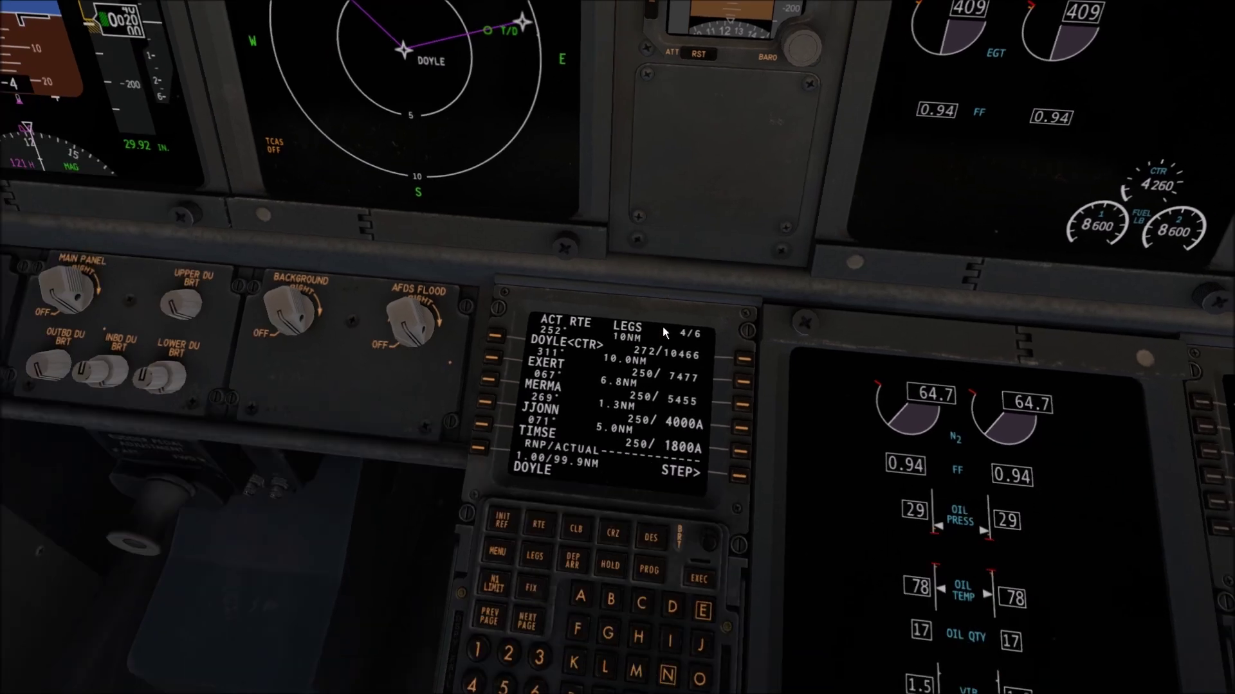
pyautogui.click(480, 618)
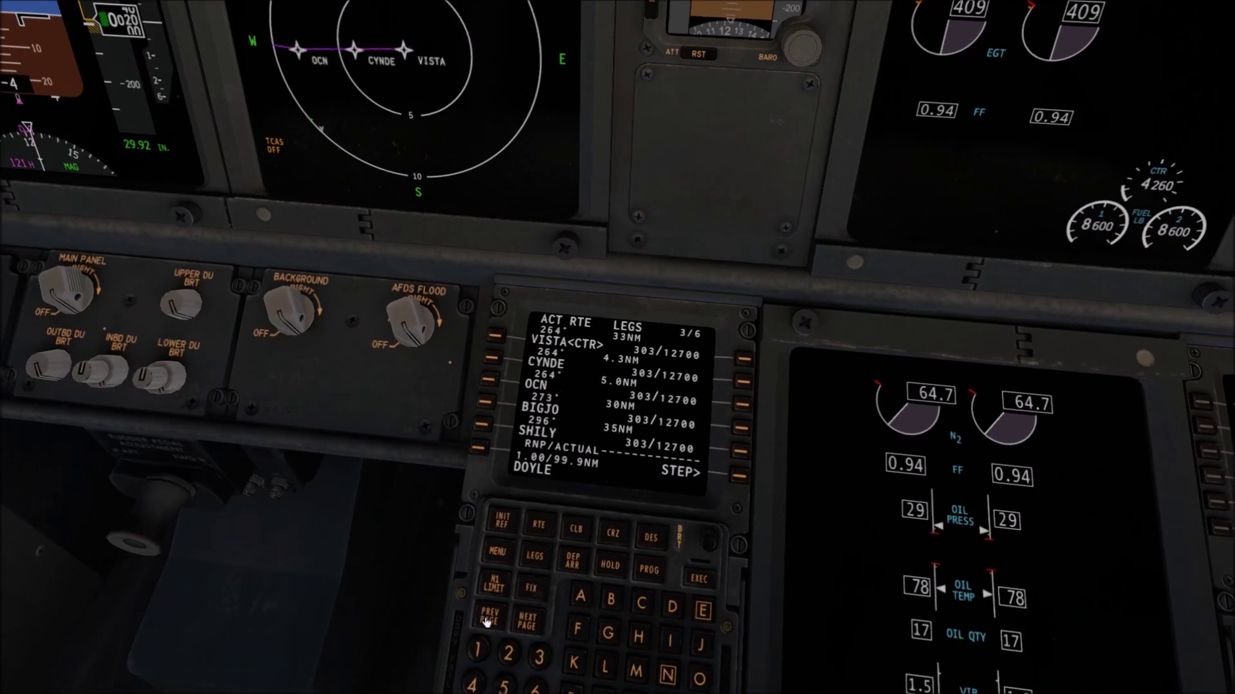
pyautogui.click(482, 621)
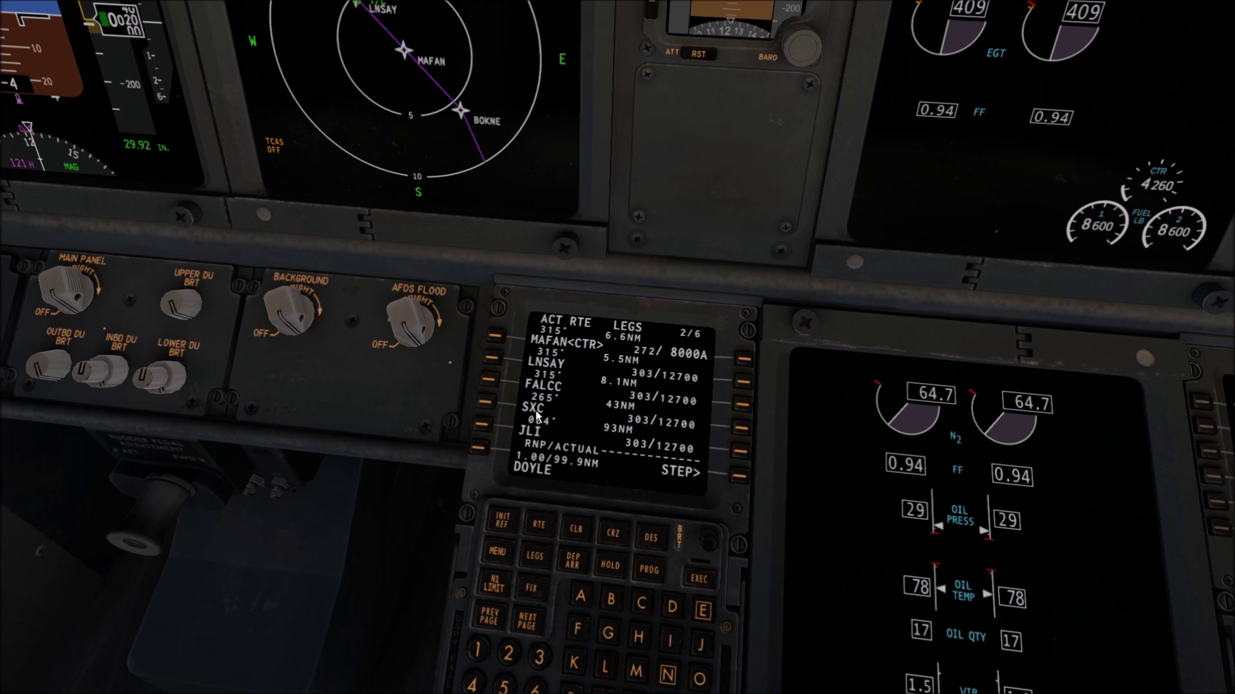
pyautogui.click(483, 426)
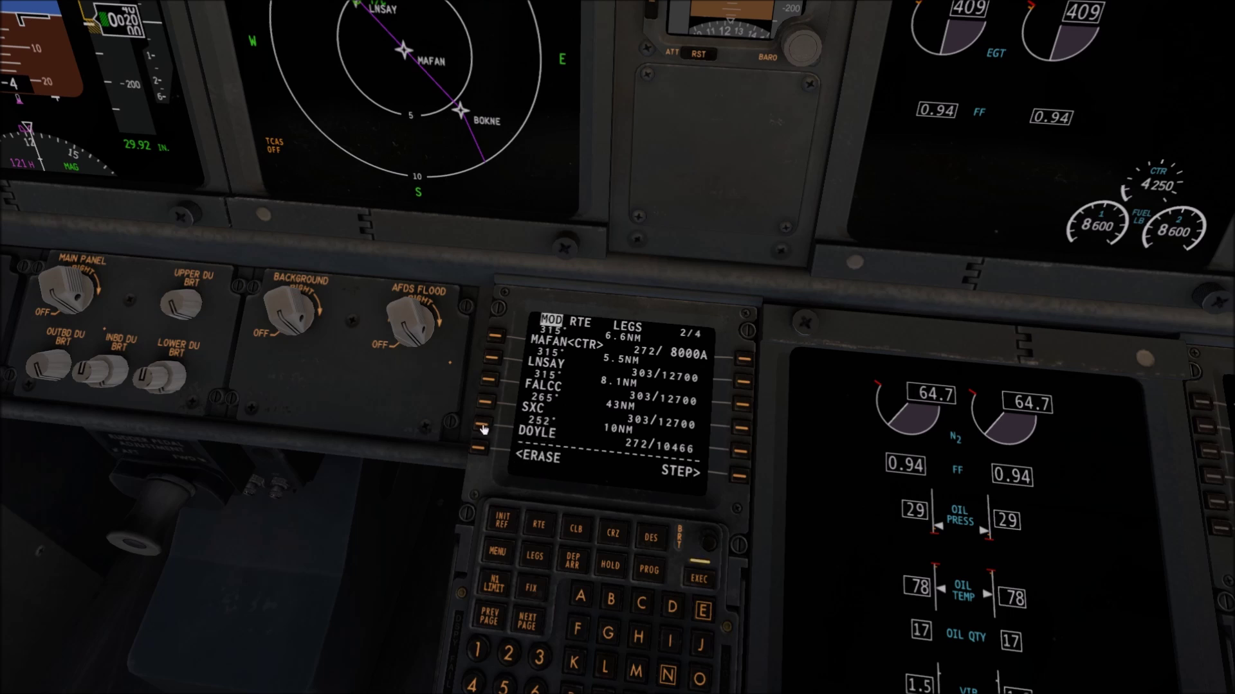
pyautogui.click(704, 584)
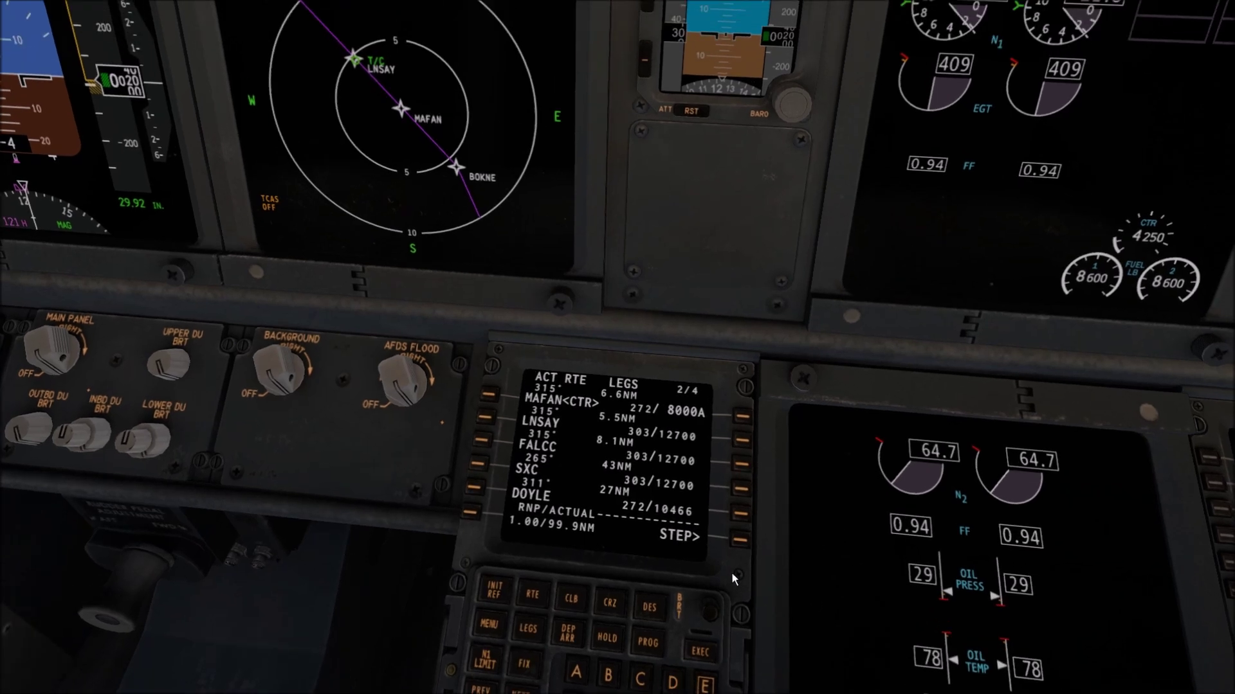
# Step: Step the plan map from MAFAN through SXC and DOYLE to EXERT to examine the revised path
pyautogui.click(741, 541)
pyautogui.click(741, 541)
pyautogui.click(741, 542)
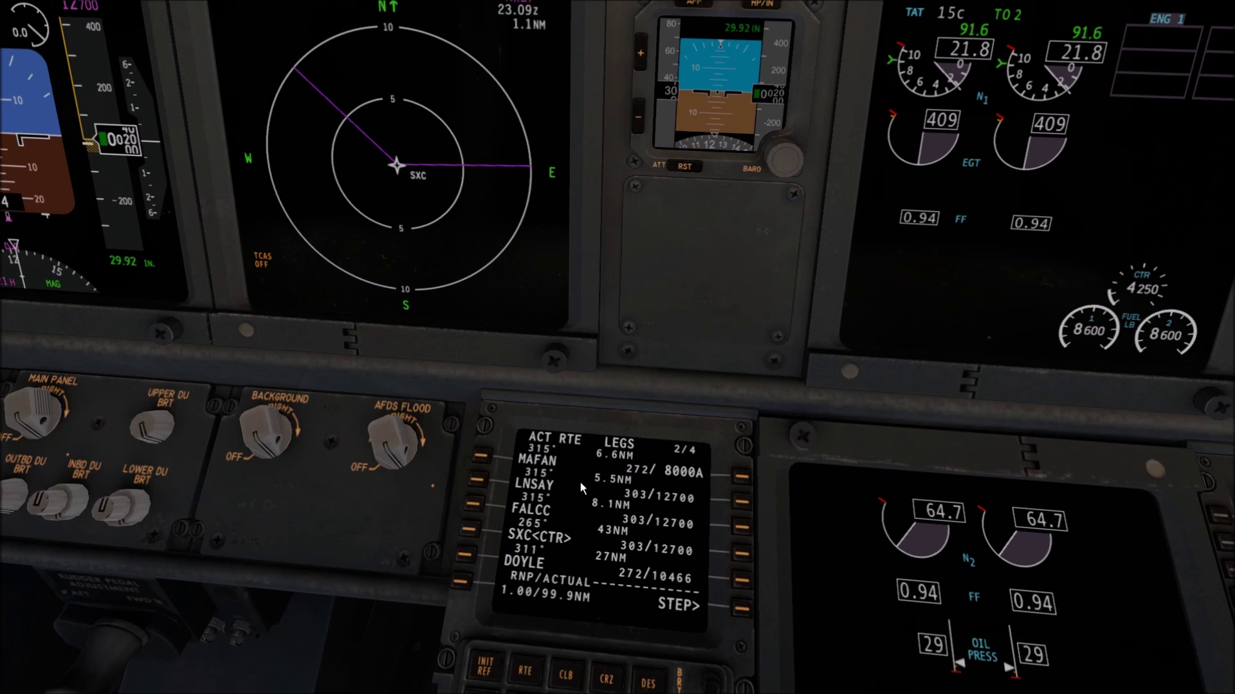
pyautogui.click(740, 608)
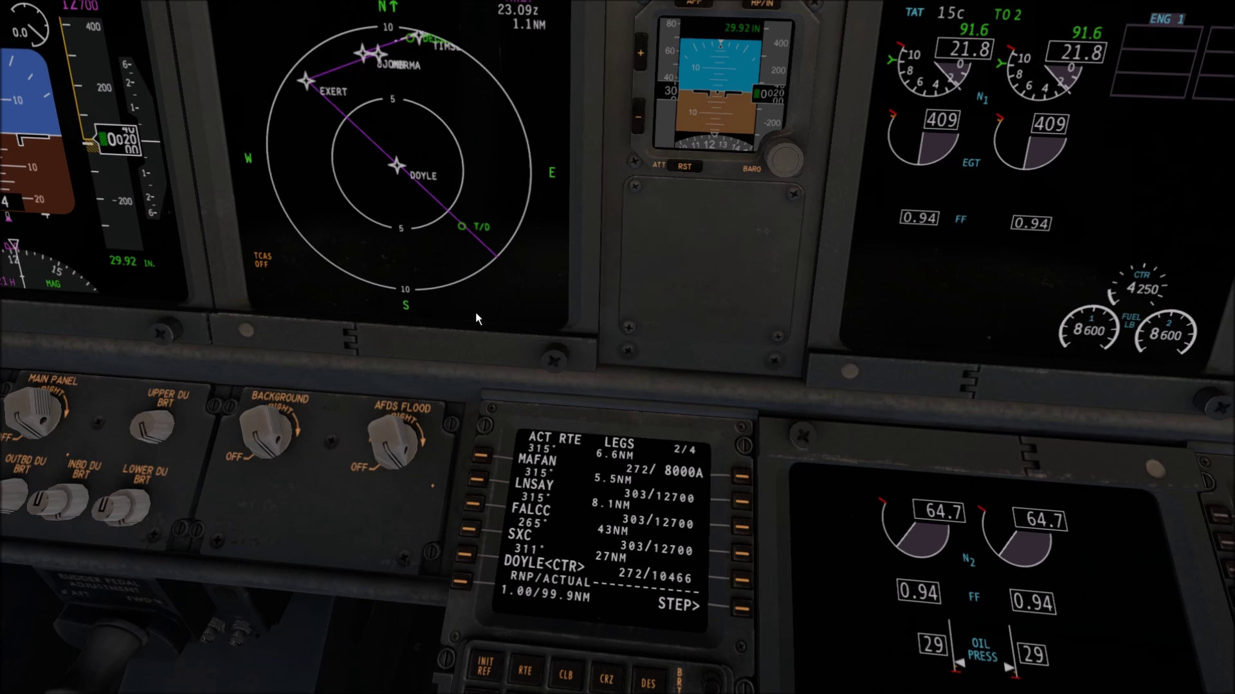
pyautogui.click(743, 608)
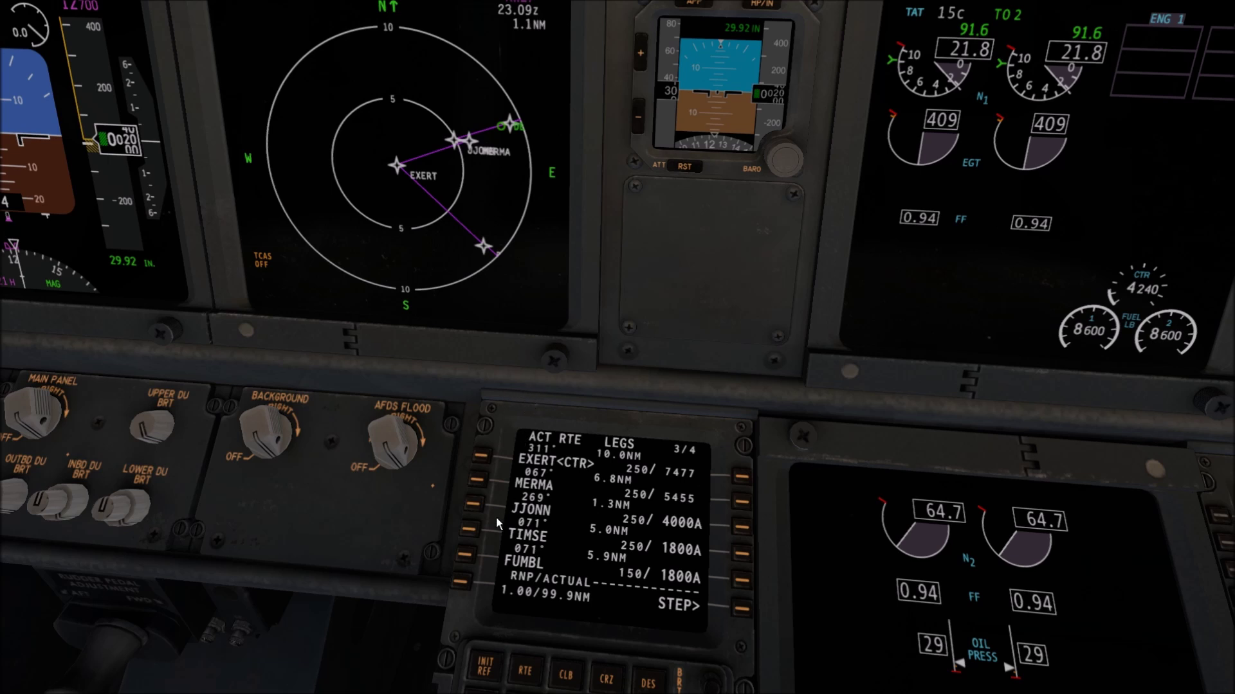
# Step: Remove MERMA from the legs by linking JJONN directly after EXERT, and execute the change
pyautogui.click(479, 506)
pyautogui.click(477, 479)
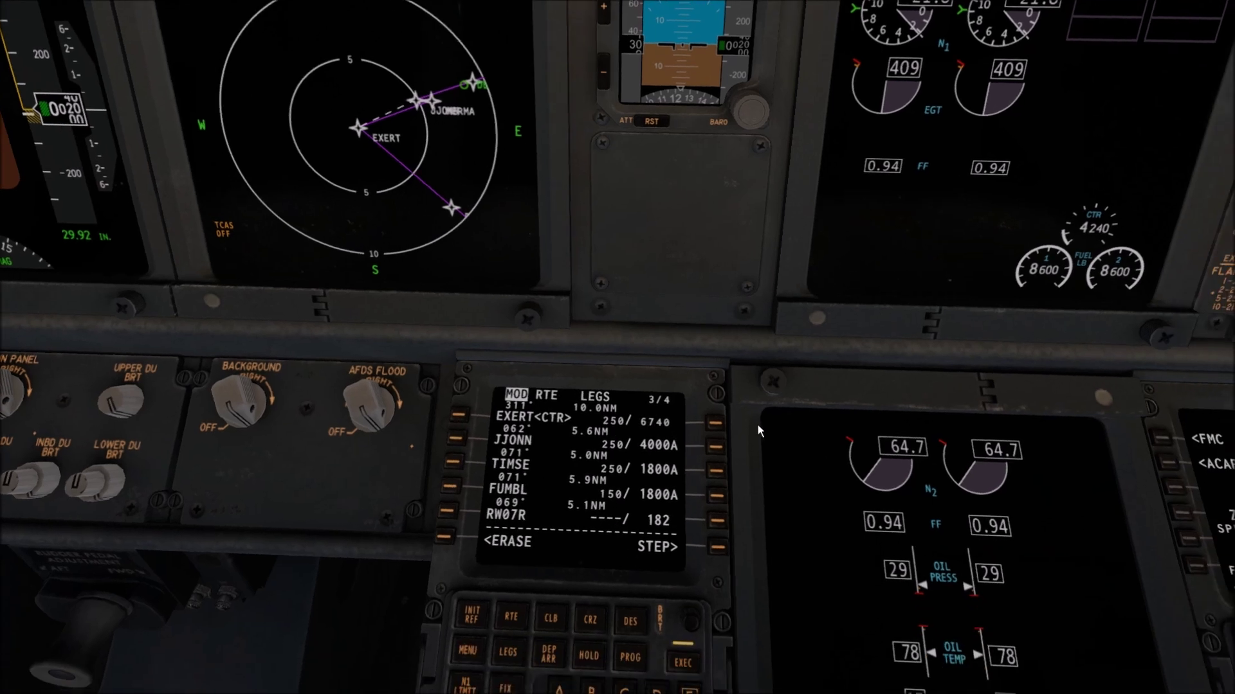
pyautogui.click(684, 663)
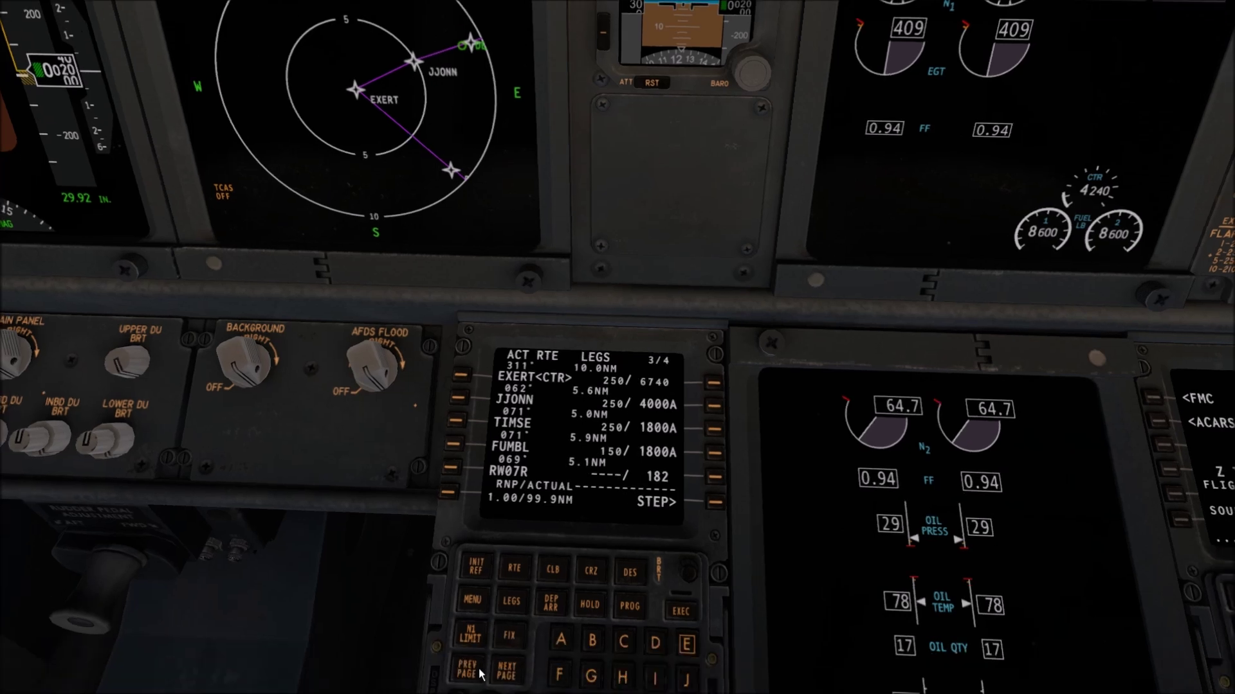
# Step: Go back to the first legs page and step the plan map from RW27 to FUMBL to examine the whole route
pyautogui.click(471, 673)
pyautogui.click(471, 674)
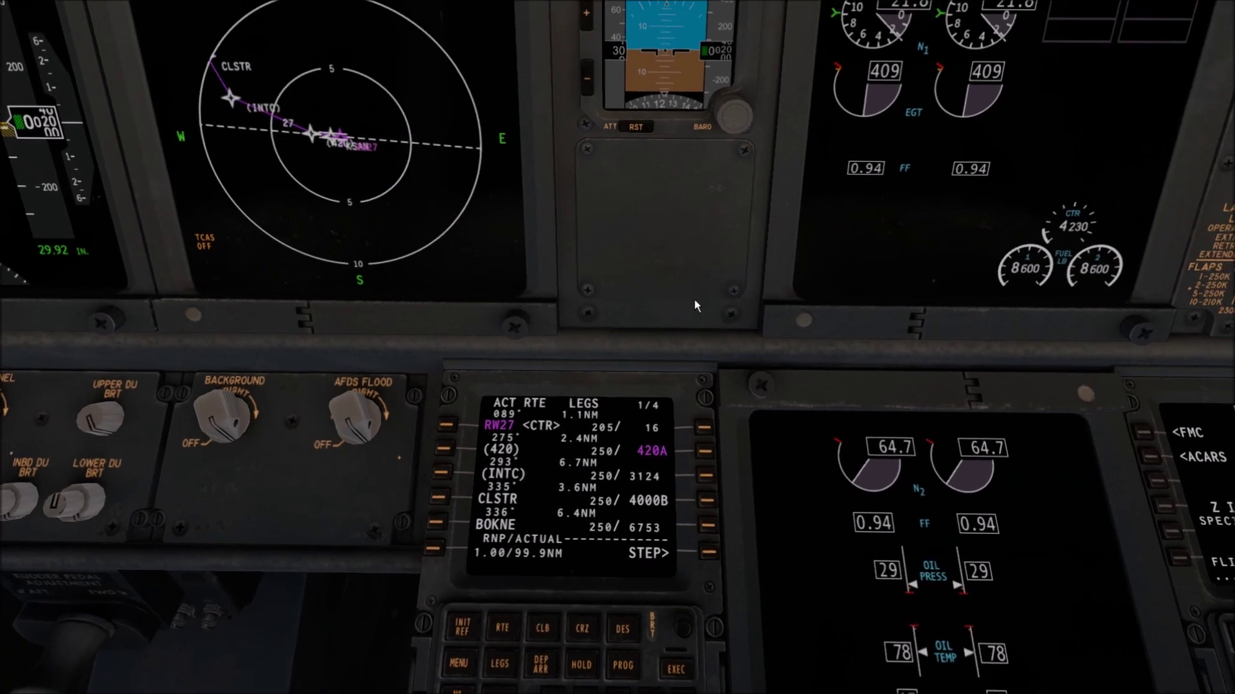
pyautogui.click(708, 553)
pyautogui.click(708, 553)
pyautogui.click(708, 553)
pyautogui.click(708, 553)
pyautogui.click(708, 553)
pyautogui.click(708, 553)
pyautogui.click(708, 553)
pyautogui.click(708, 553)
pyautogui.click(708, 553)
pyautogui.click(708, 553)
pyautogui.click(708, 553)
pyautogui.click(708, 553)
pyautogui.click(708, 553)
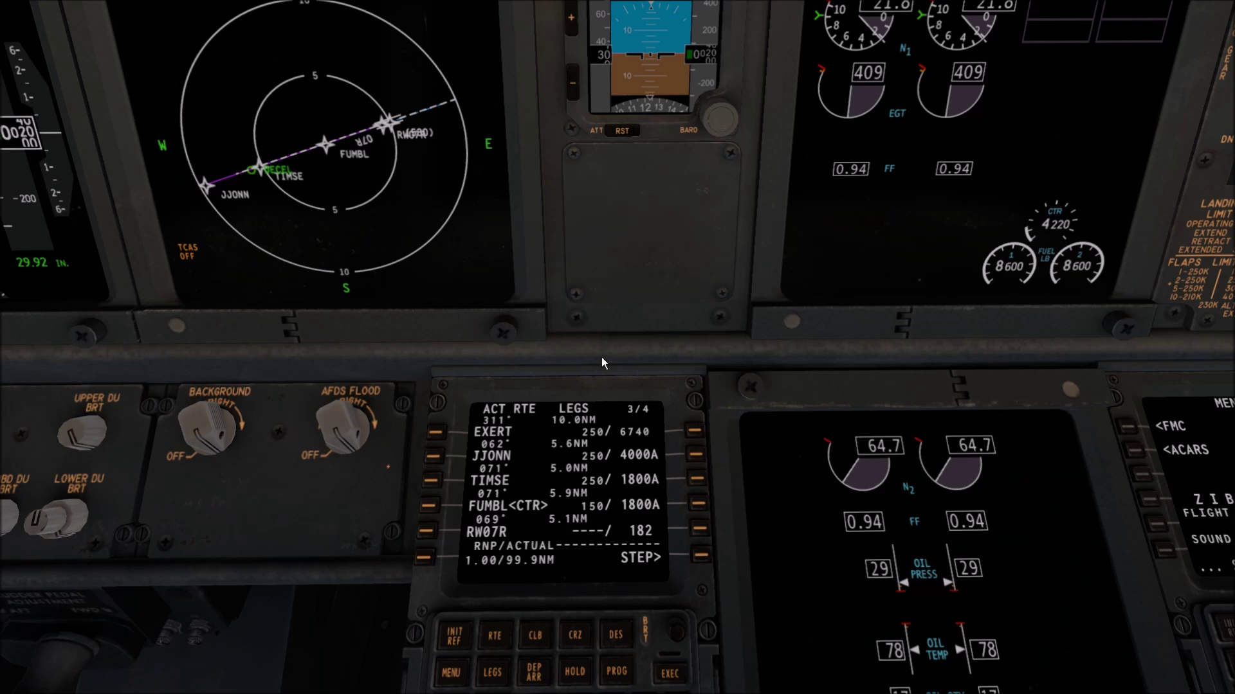
# Step: Set the speed restriction at FUMBL to 135 knots and execute the change
pyautogui.press('KP_2')
pyautogui.click(502, 531)
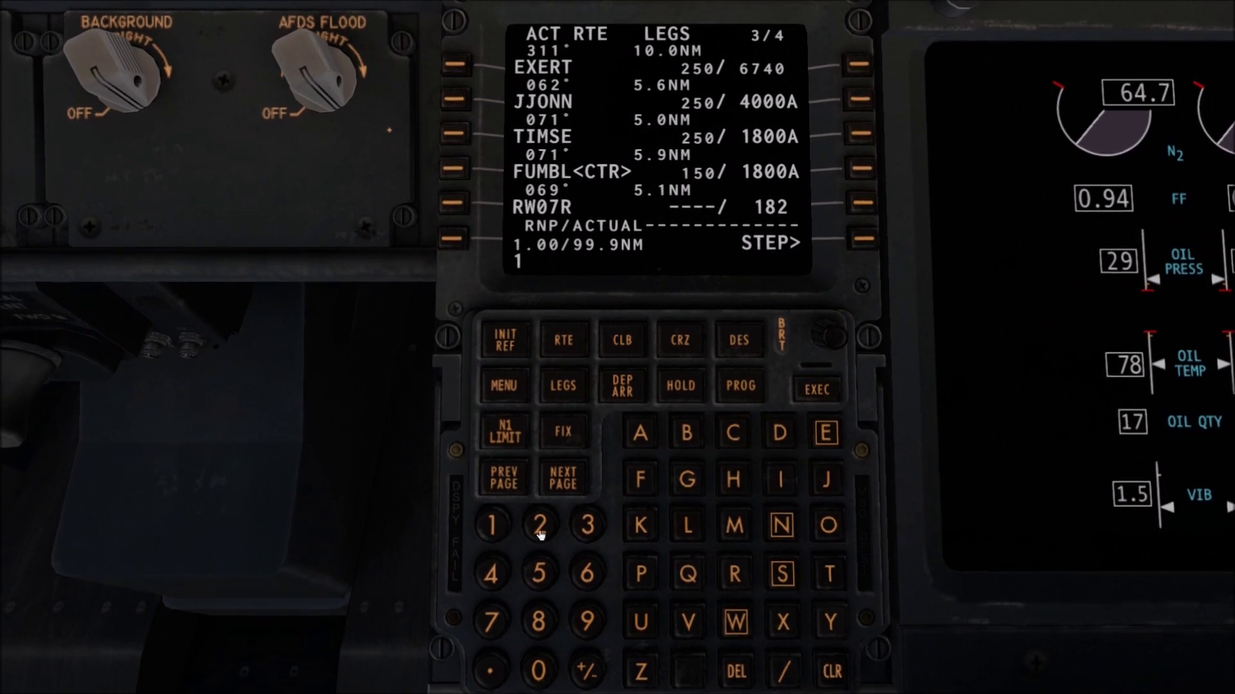
pyautogui.click(582, 535)
pyautogui.click(546, 572)
pyautogui.click(783, 671)
pyautogui.click(862, 170)
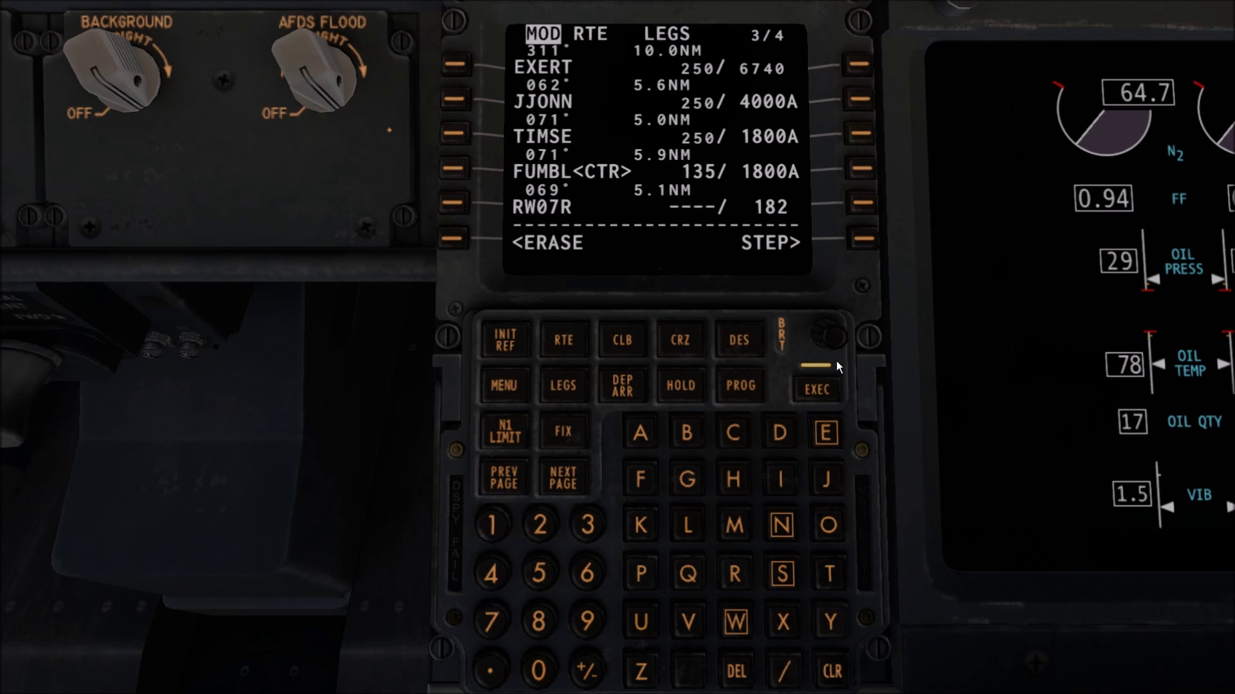
pyautogui.click(829, 385)
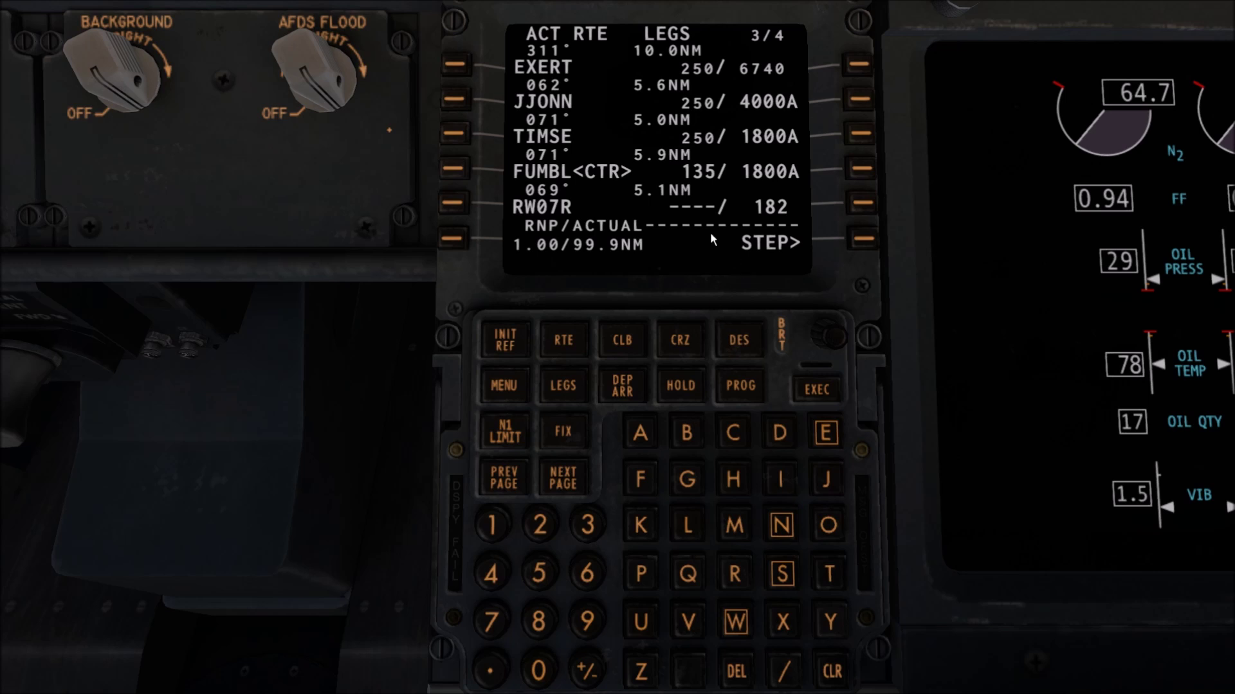
# Step: Set the speed restriction at TIMSE to 155 knots and execute the change
pyautogui.click(494, 528)
pyautogui.click(542, 578)
pyautogui.click(542, 577)
pyautogui.click(784, 672)
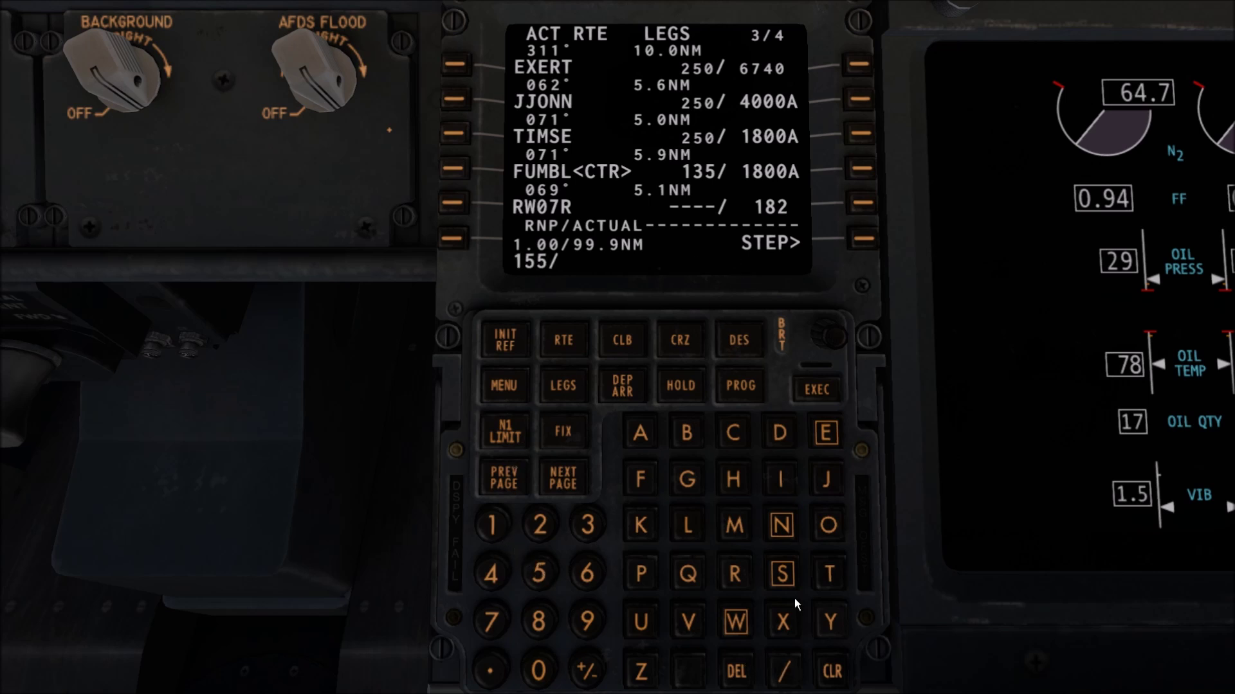
pyautogui.click(857, 135)
pyautogui.click(818, 388)
# Step: Set the speed restriction at JJONN to 175 knots and execute the change
pyautogui.click(492, 527)
pyautogui.click(493, 621)
pyautogui.click(539, 572)
pyautogui.click(784, 670)
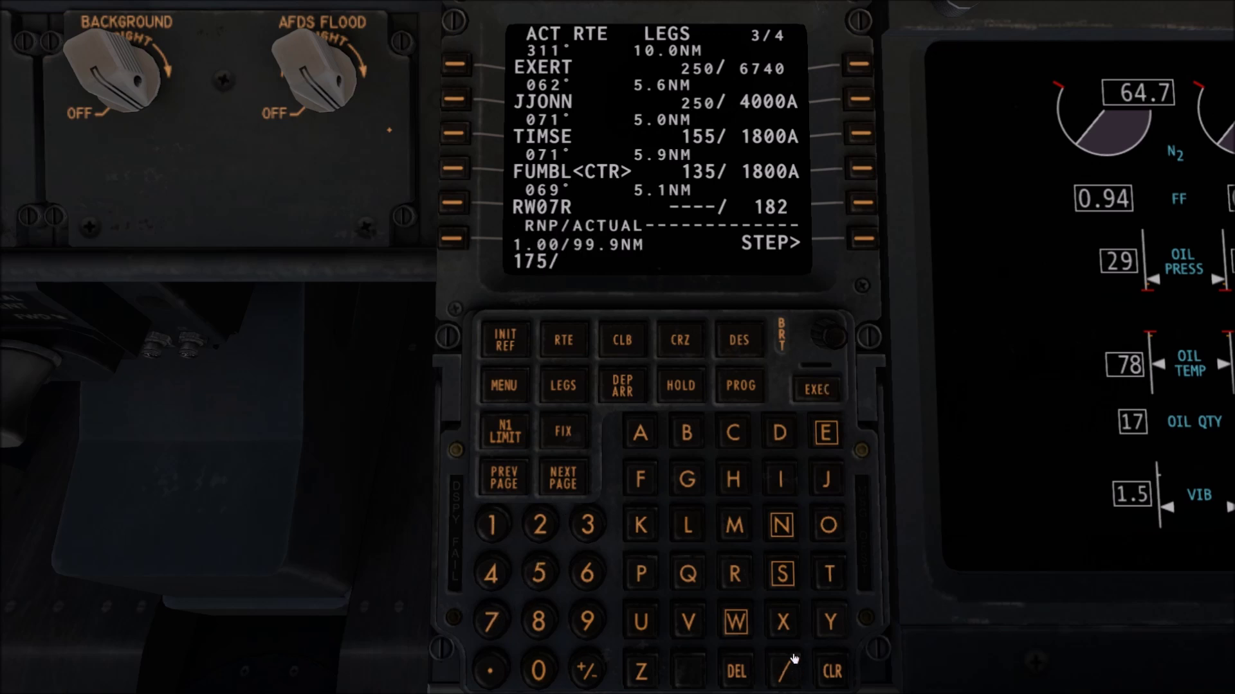
pyautogui.click(855, 101)
pyautogui.click(818, 390)
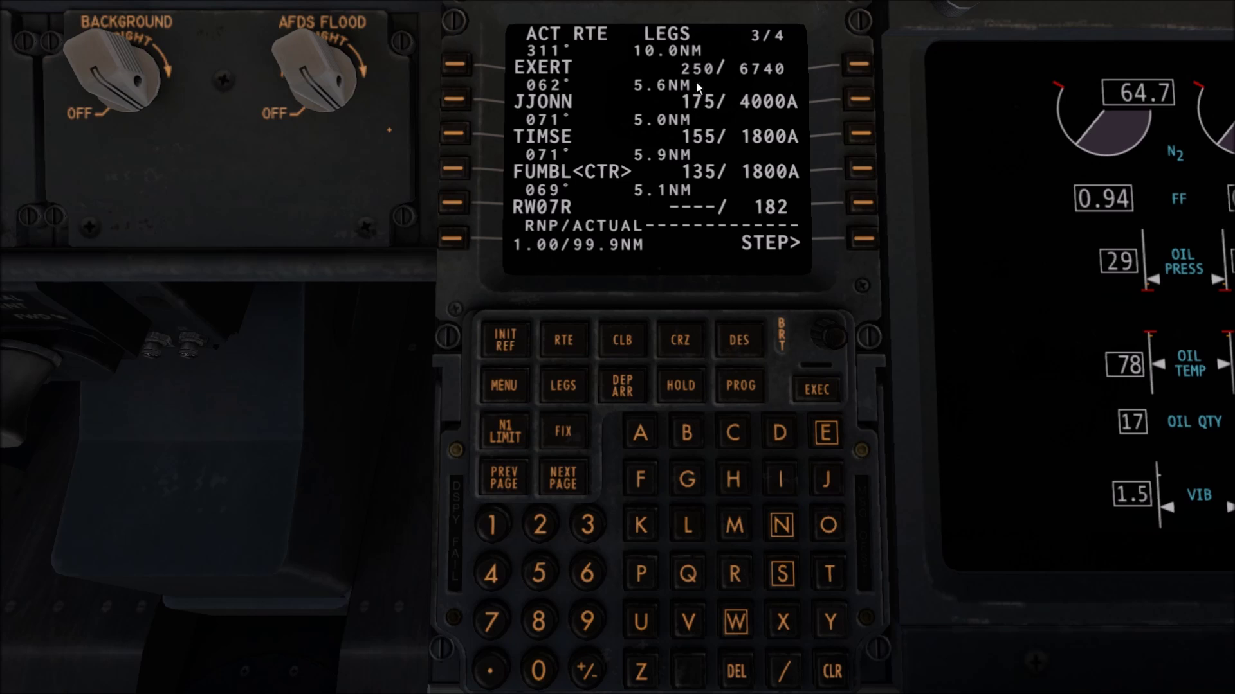
# Step: Set the speed restriction at EXERT to 205 knots, execute it, and check the neighbouring legs pages
pyautogui.click(505, 479)
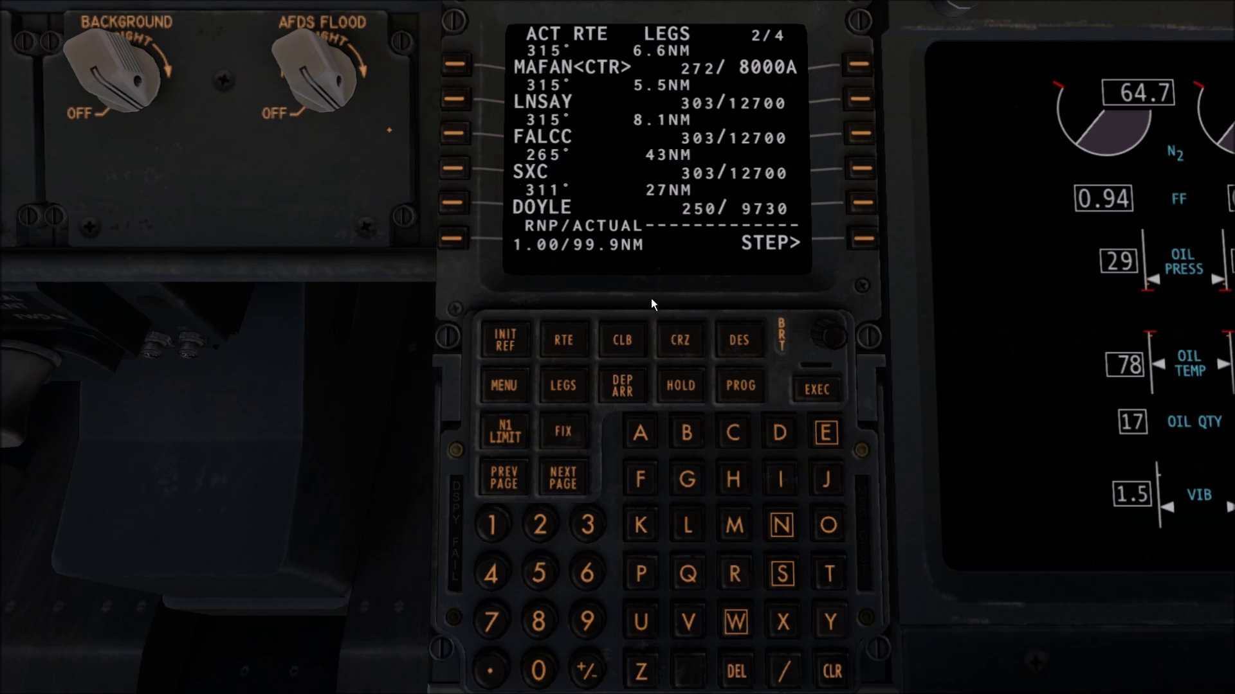
pyautogui.click(562, 477)
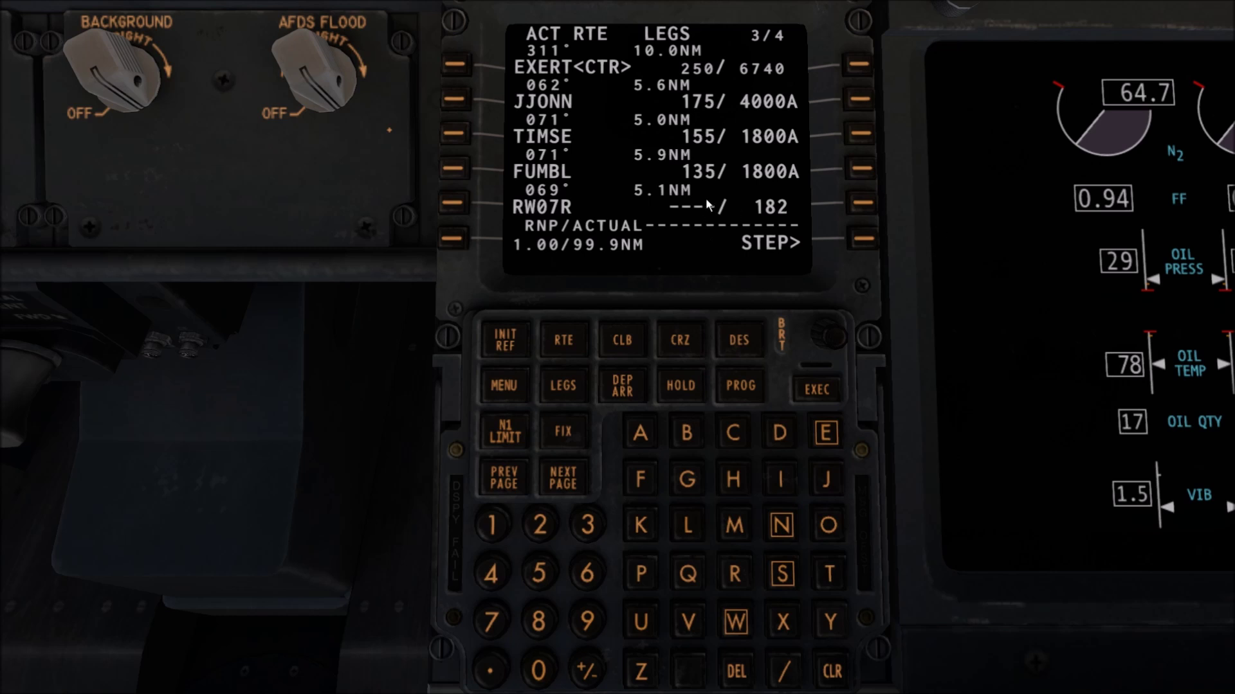
pyautogui.click(540, 527)
pyautogui.click(543, 665)
pyautogui.click(540, 575)
pyautogui.click(784, 672)
pyautogui.click(859, 64)
pyautogui.click(815, 390)
pyautogui.click(503, 477)
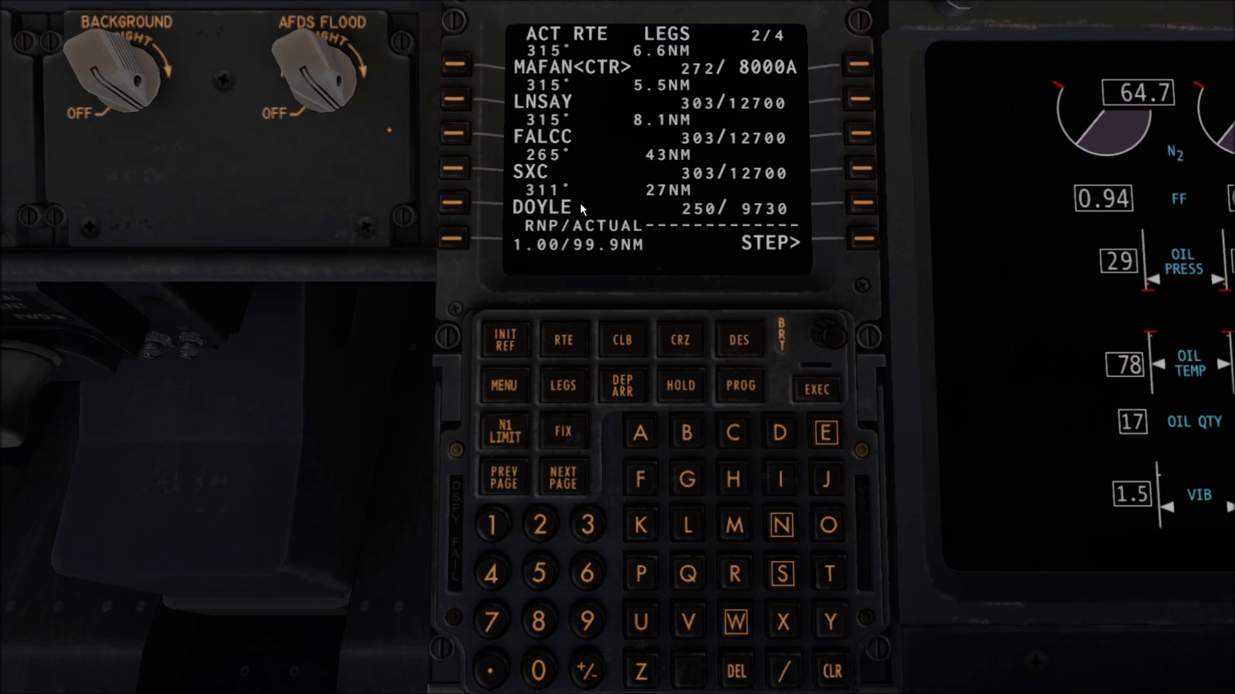
pyautogui.click(863, 239)
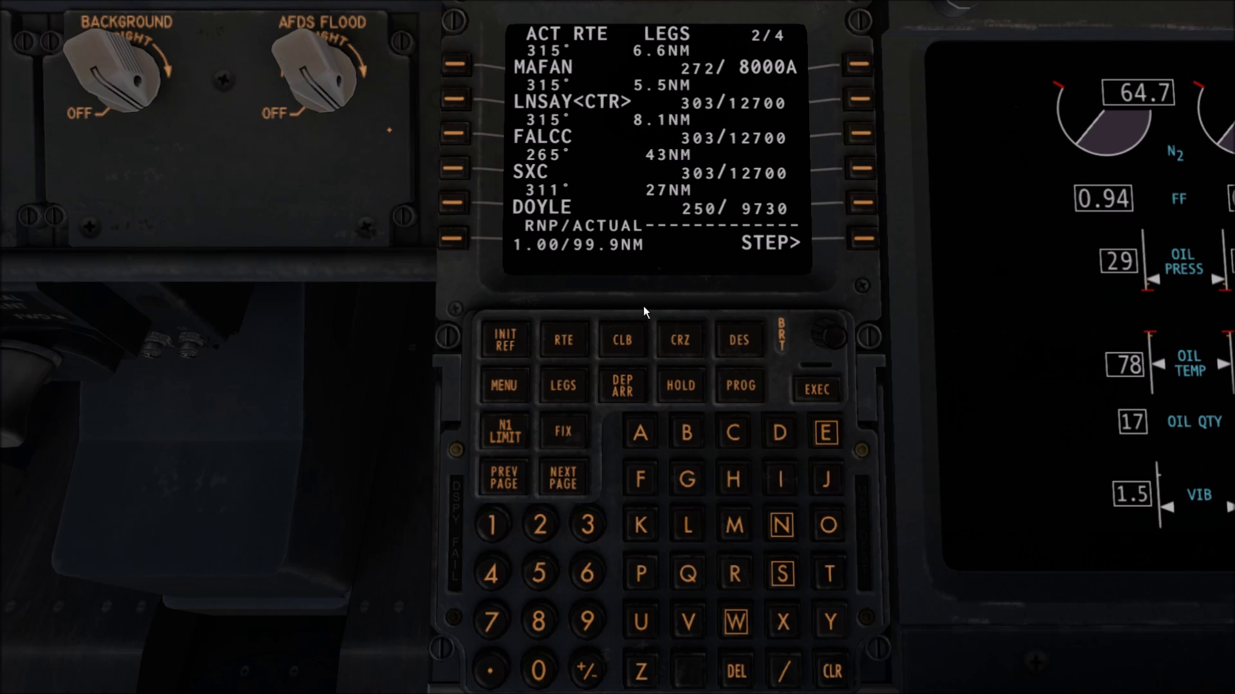
pyautogui.click(562, 477)
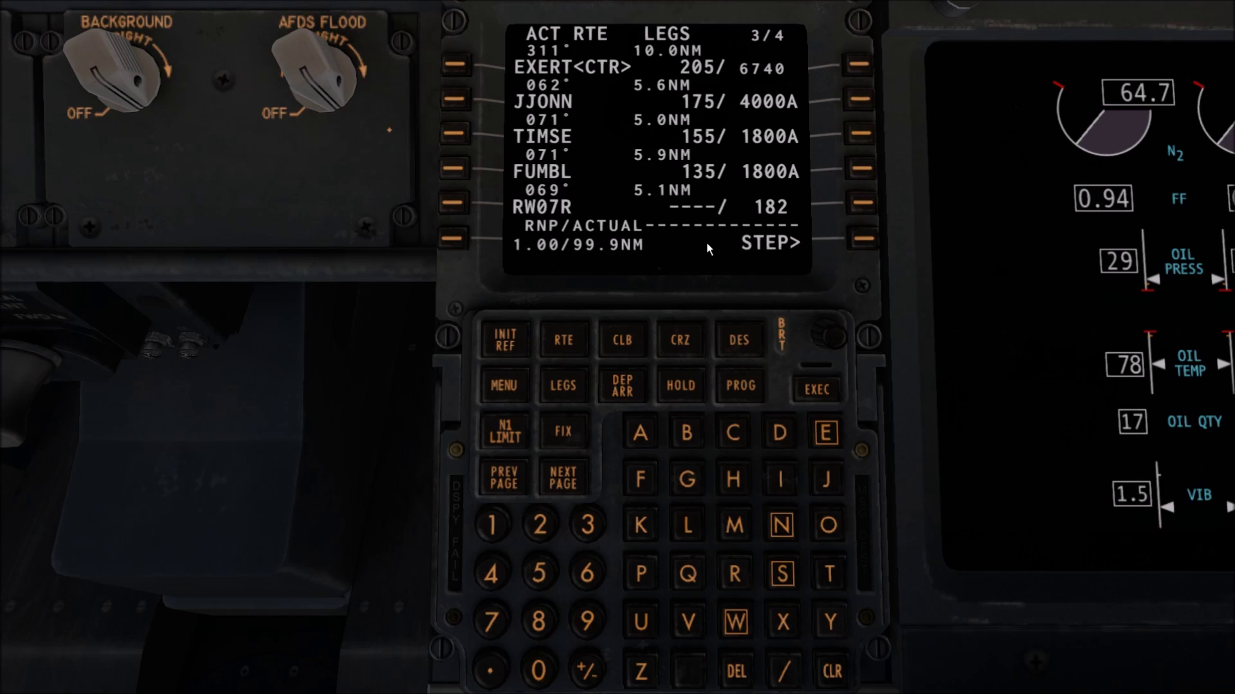
# Step: Return the captain's navigation display to map mode and increase its range
pyautogui.press('KP_1')
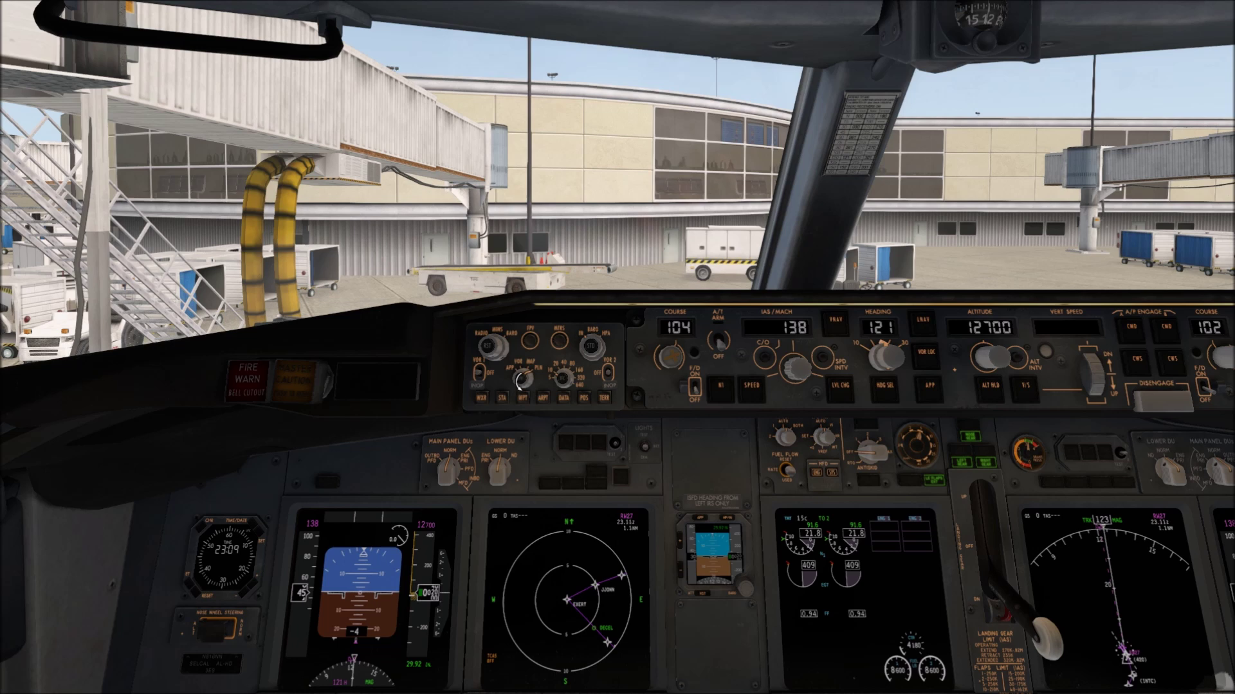
pyautogui.click(519, 380)
pyautogui.click(565, 378)
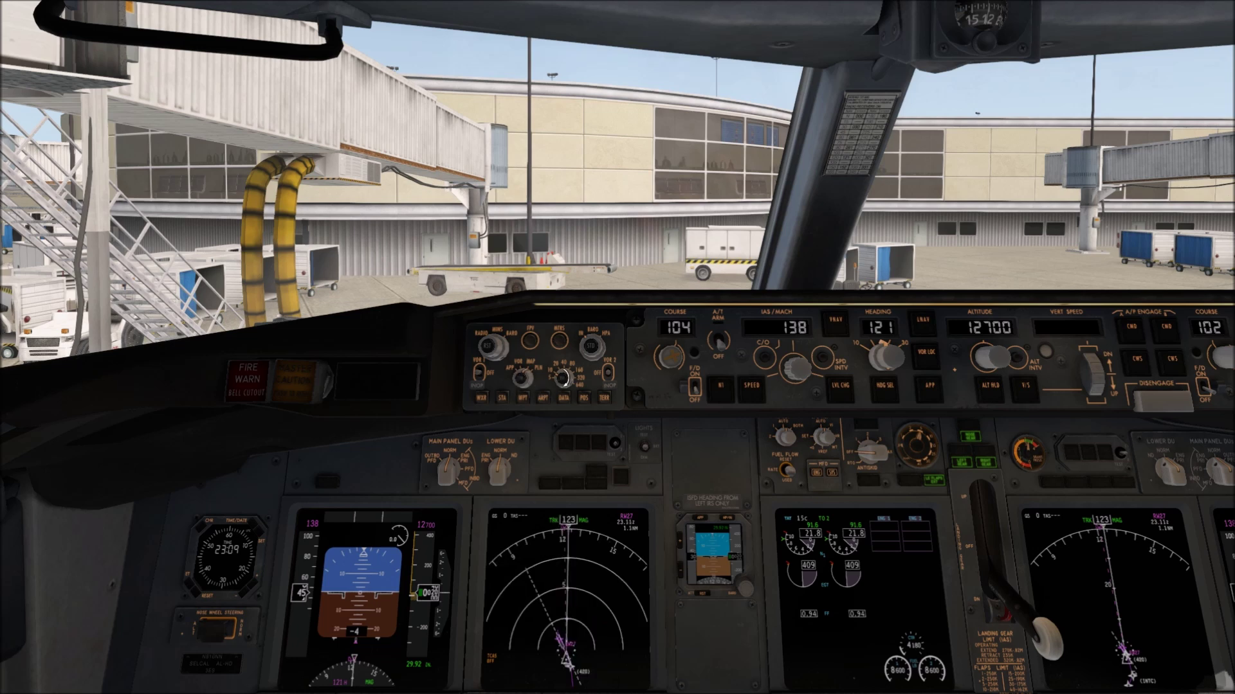
pyautogui.click(564, 378)
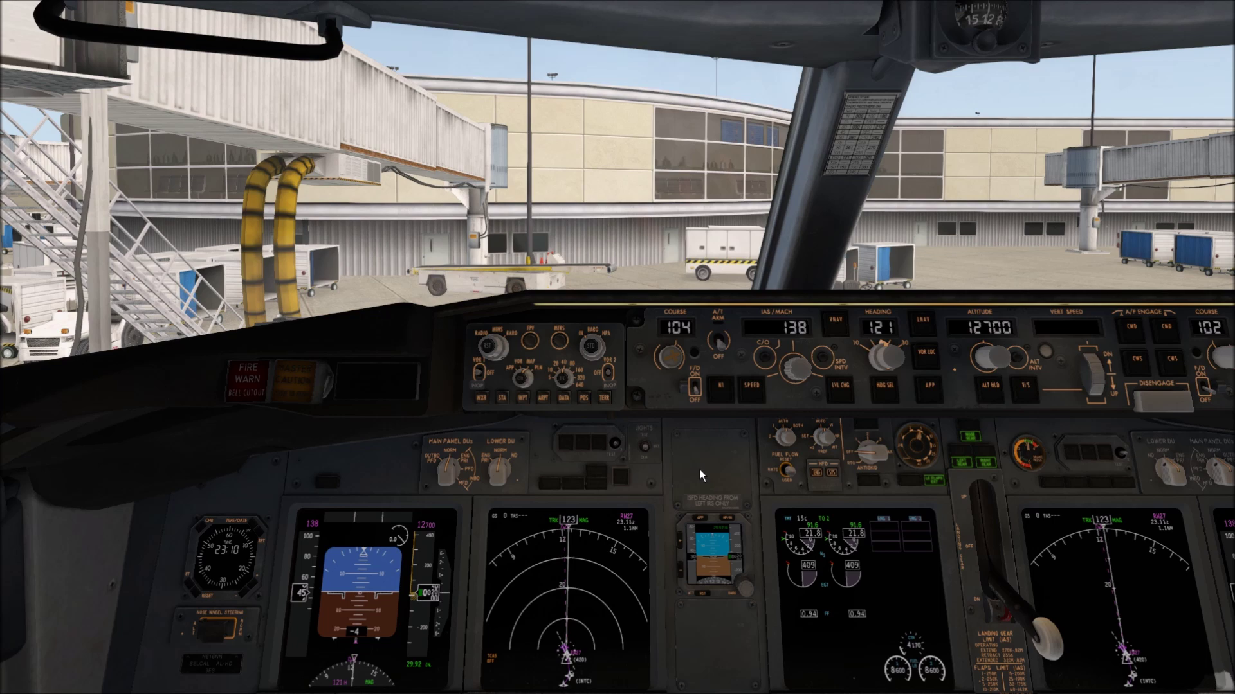
pyautogui.press('KP_2')
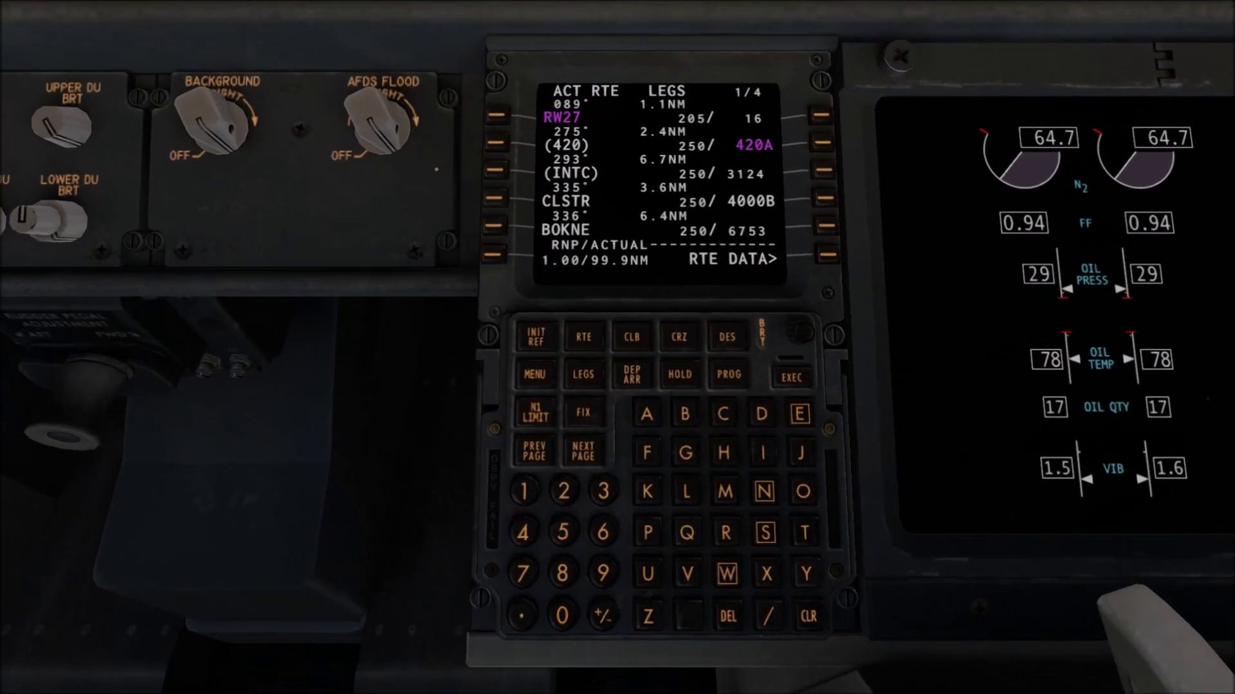